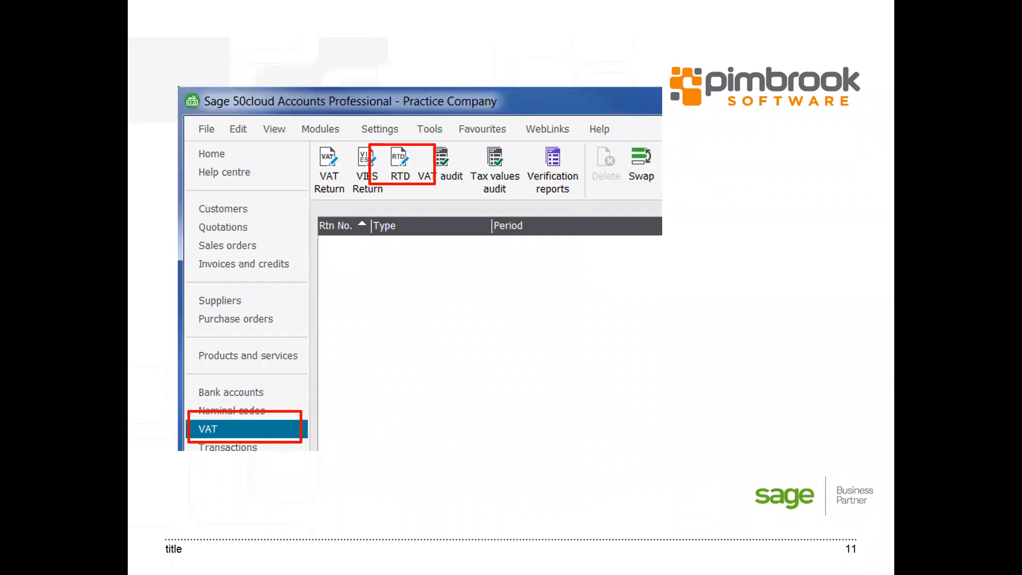
key("Right")
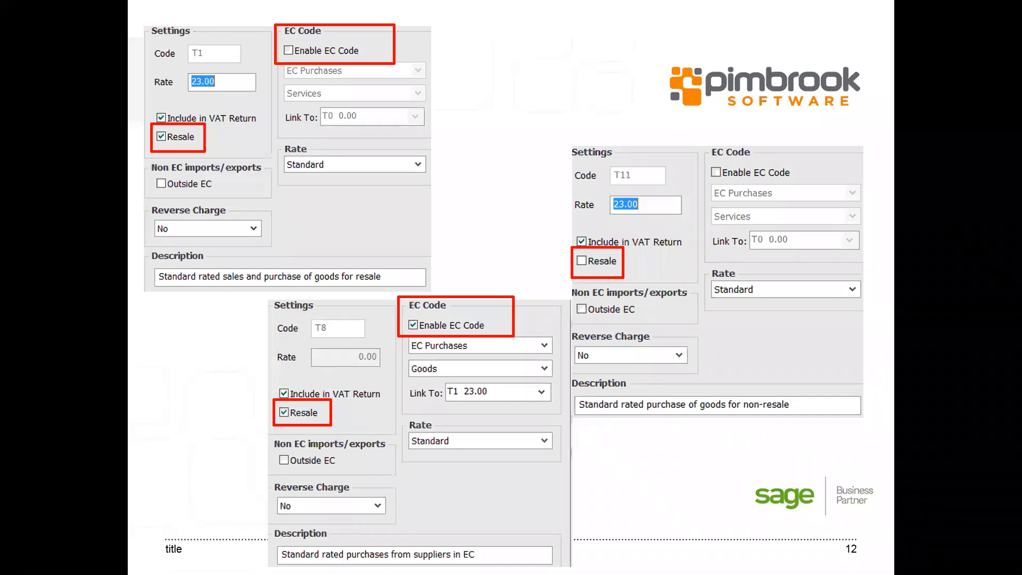
key("Right")
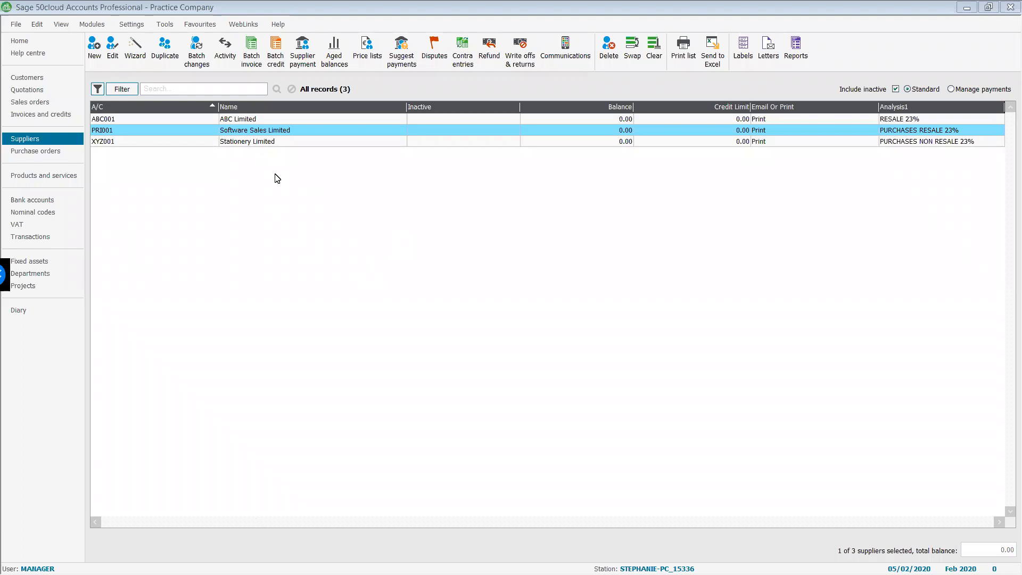
Open the tax codes list in the Configuration Editor, agreeing to close all other open windows.
left_click(30, 238)
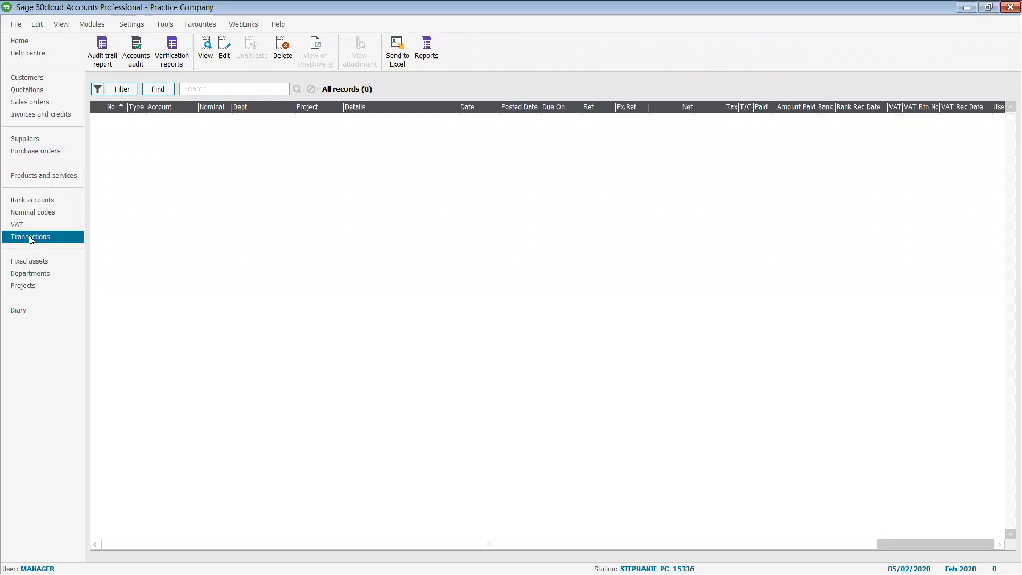
left_click(132, 24)
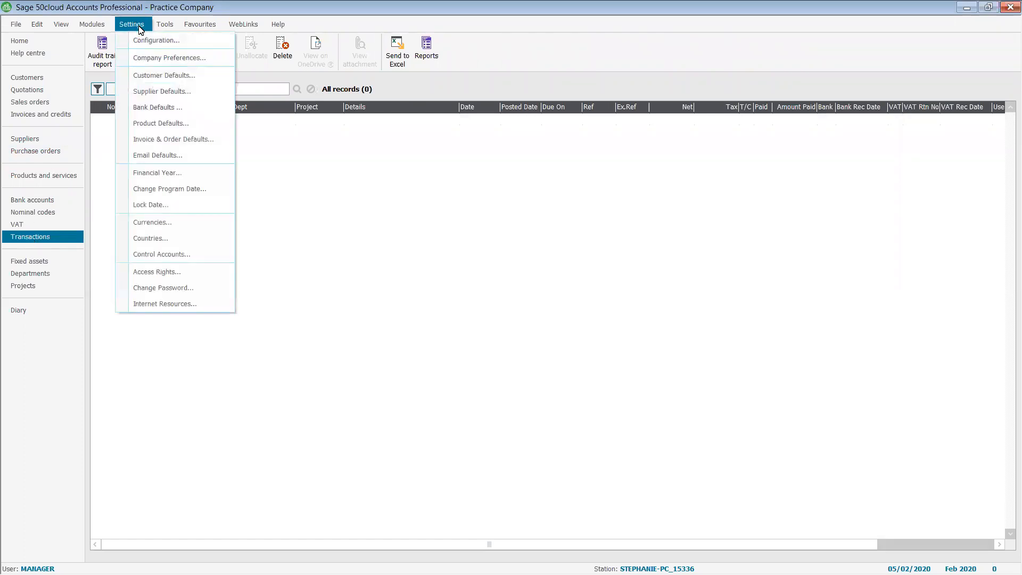
left_click(151, 46)
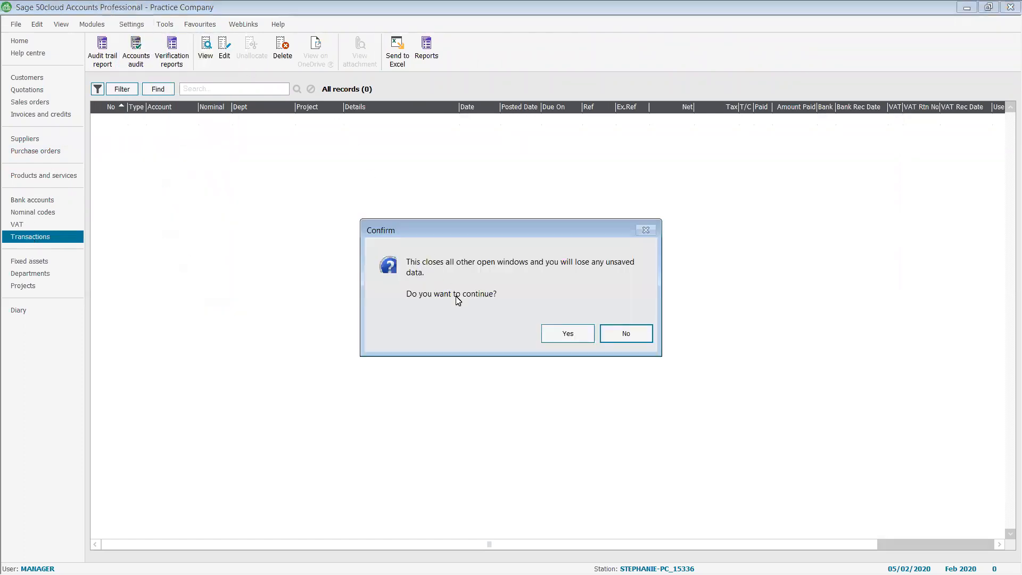
left_click(544, 337)
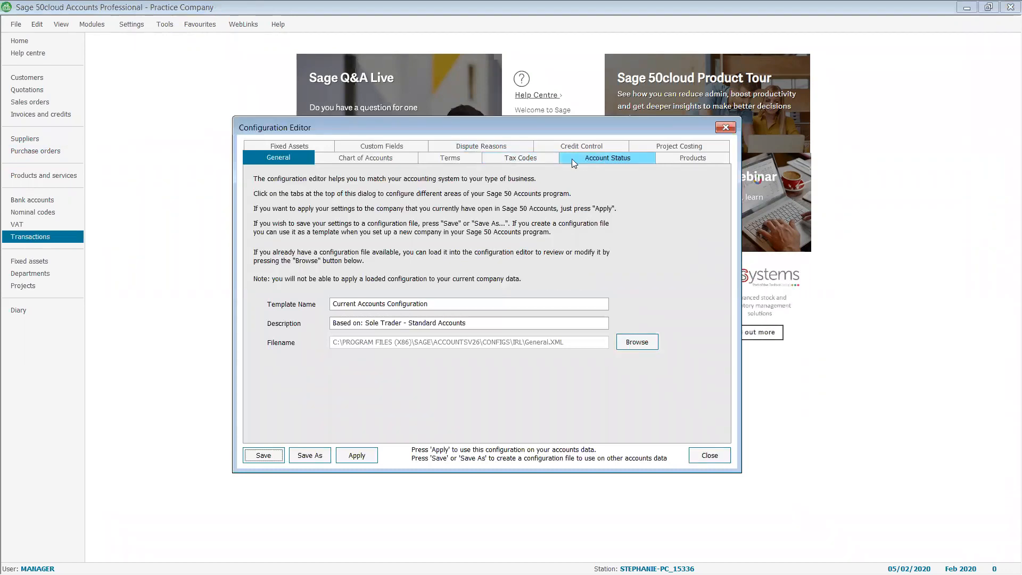
left_click(530, 157)
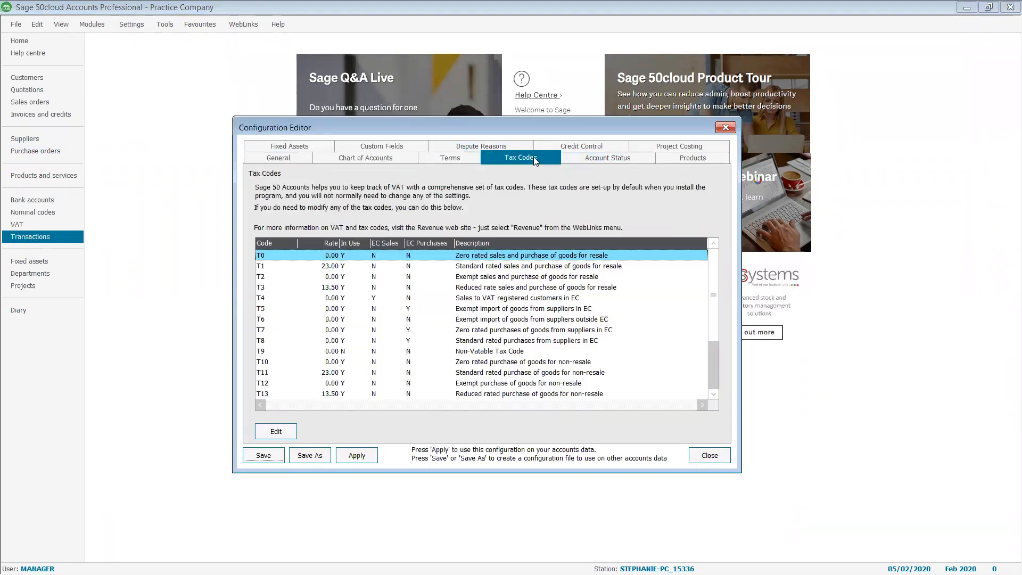
Check the resale and EC settings of tax code T1, look at the T8 and T11 entries, and close the Configuration Editor.
left_click(331, 268)
left_click(278, 431)
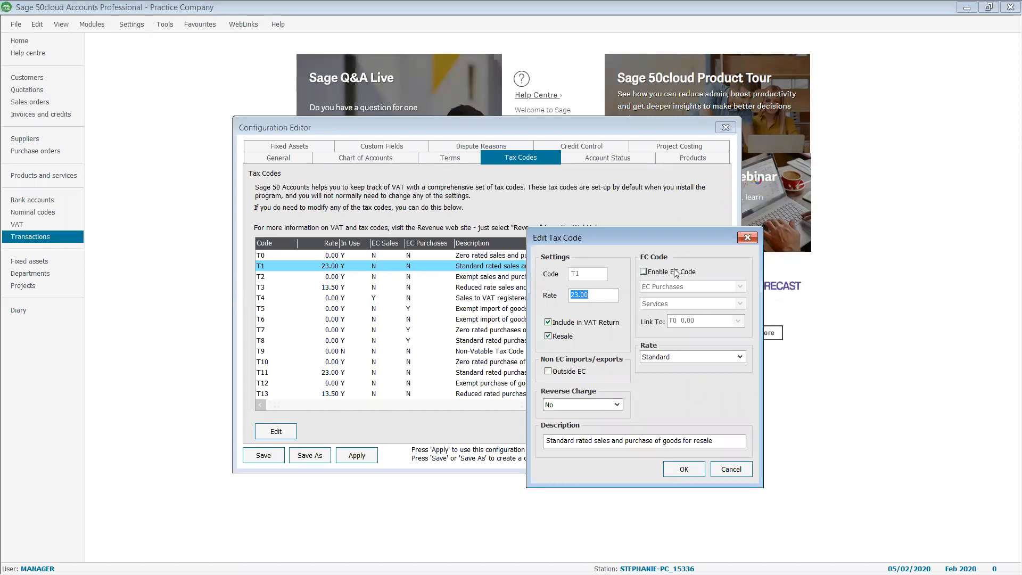
left_click(723, 472)
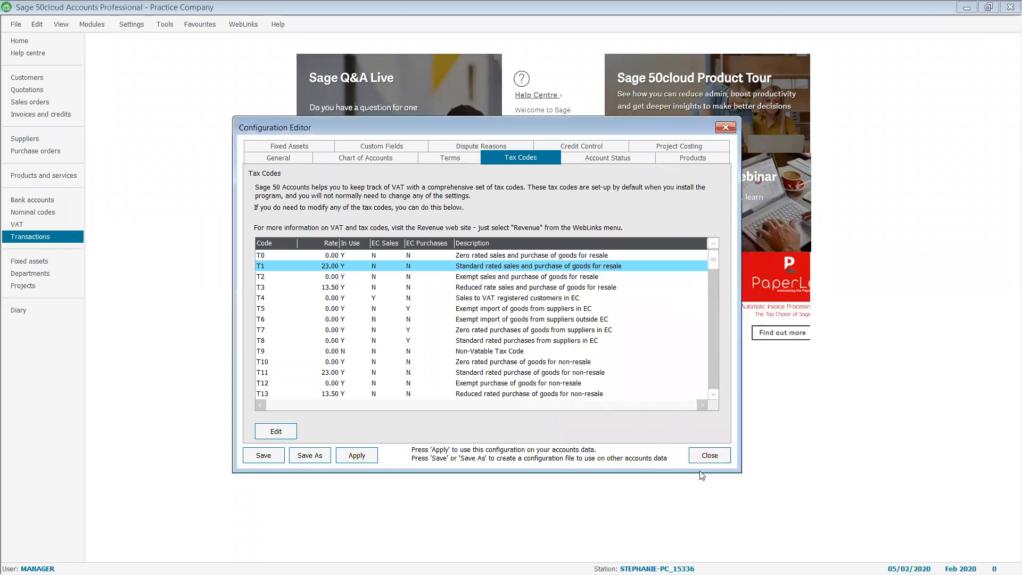
left_click(267, 341)
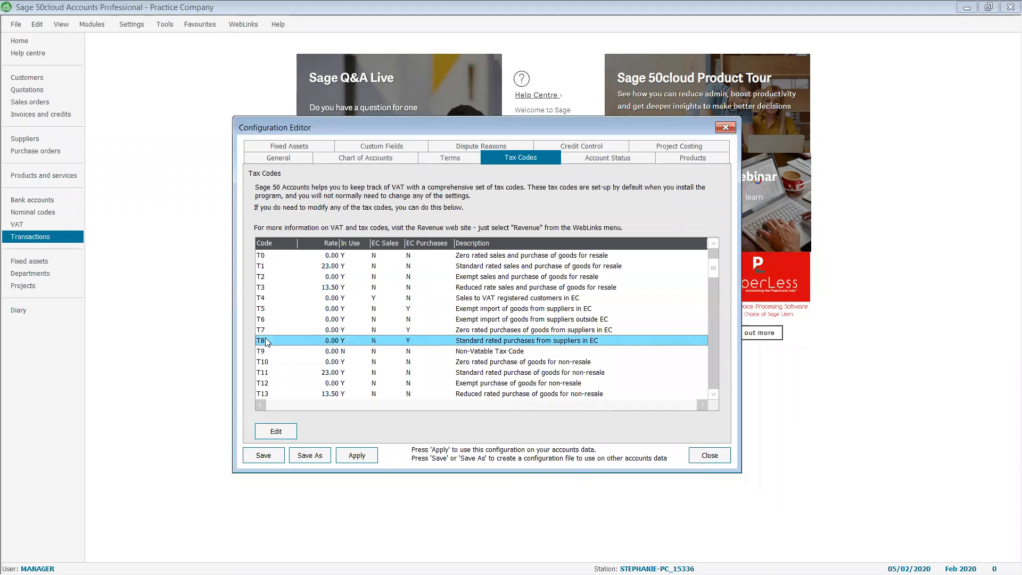
left_click(266, 373)
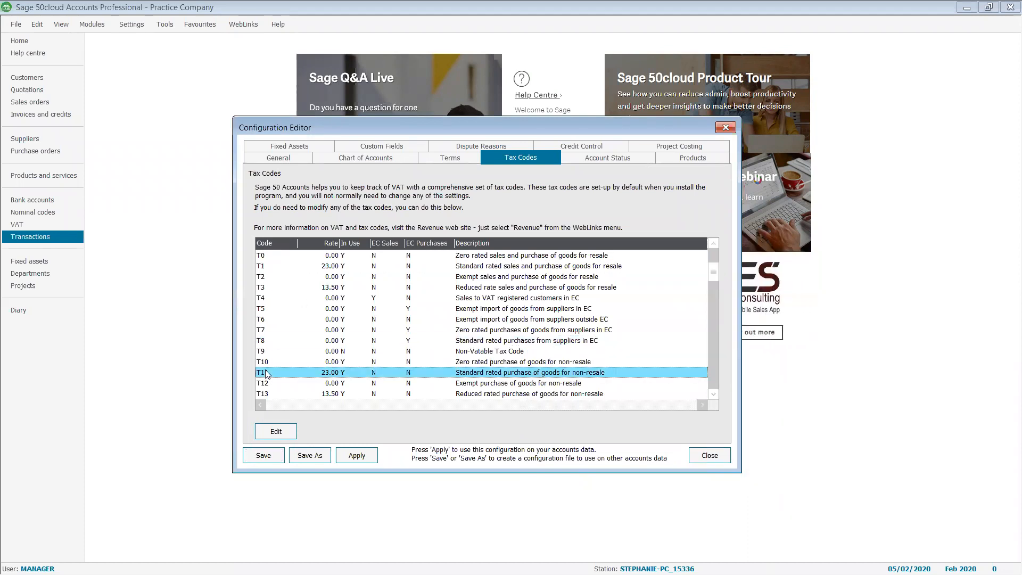
left_click(712, 457)
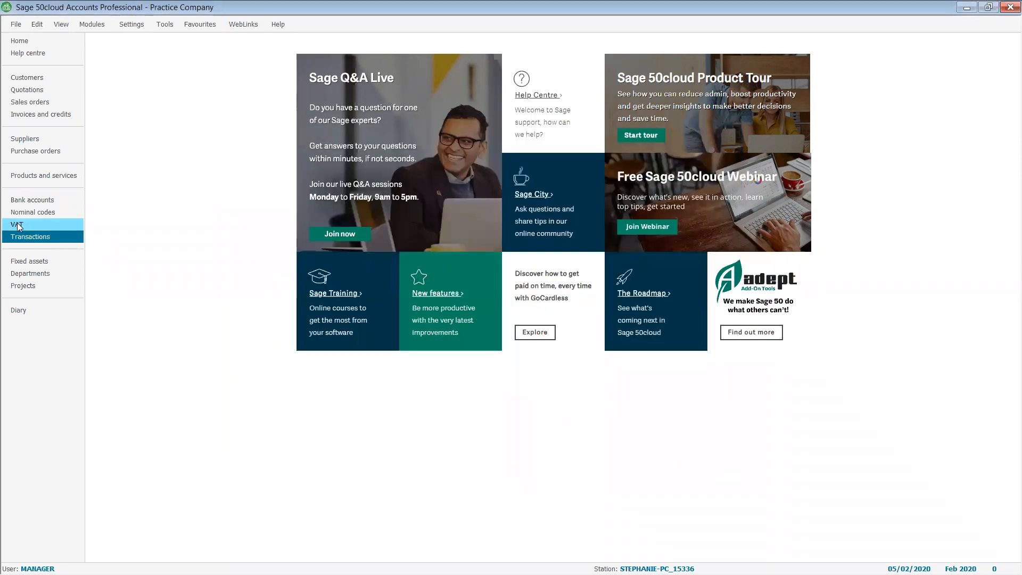
Start a batch supplier invoice for ABC Limited, Software Sales Limited and Stationery Limited.
left_click(19, 225)
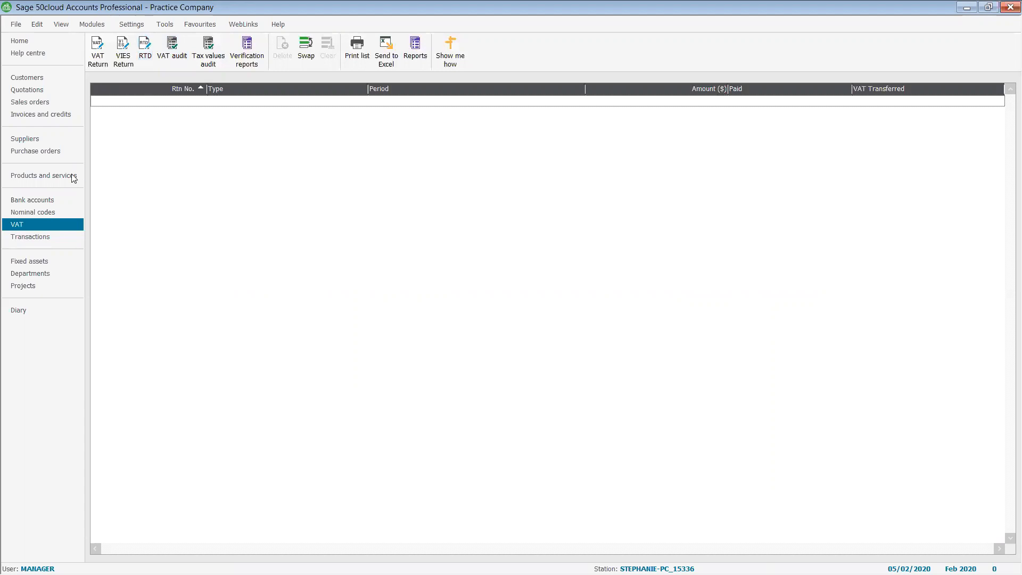
left_click(30, 139)
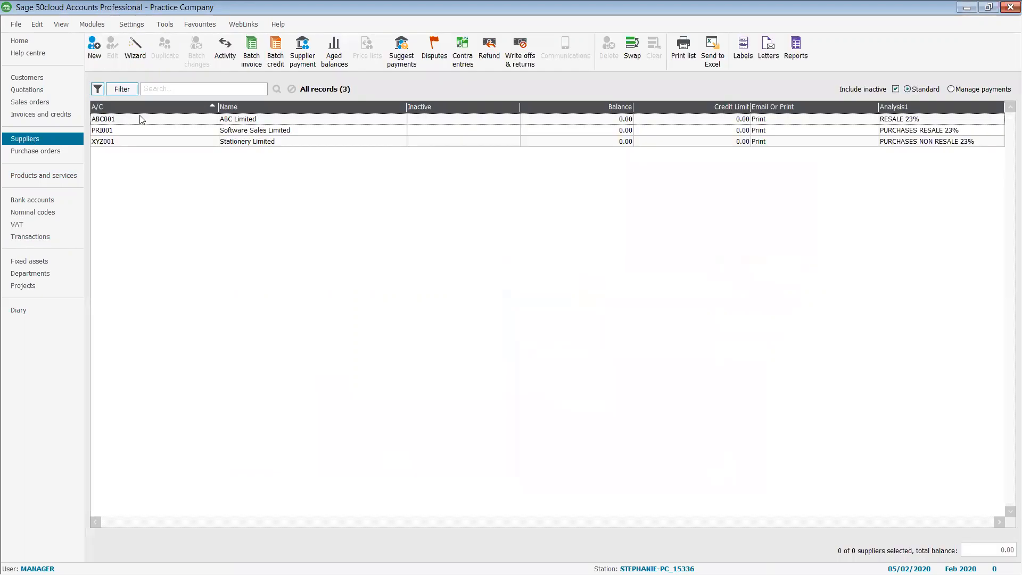
left_click(140, 123)
left_click(139, 130)
left_click(139, 141)
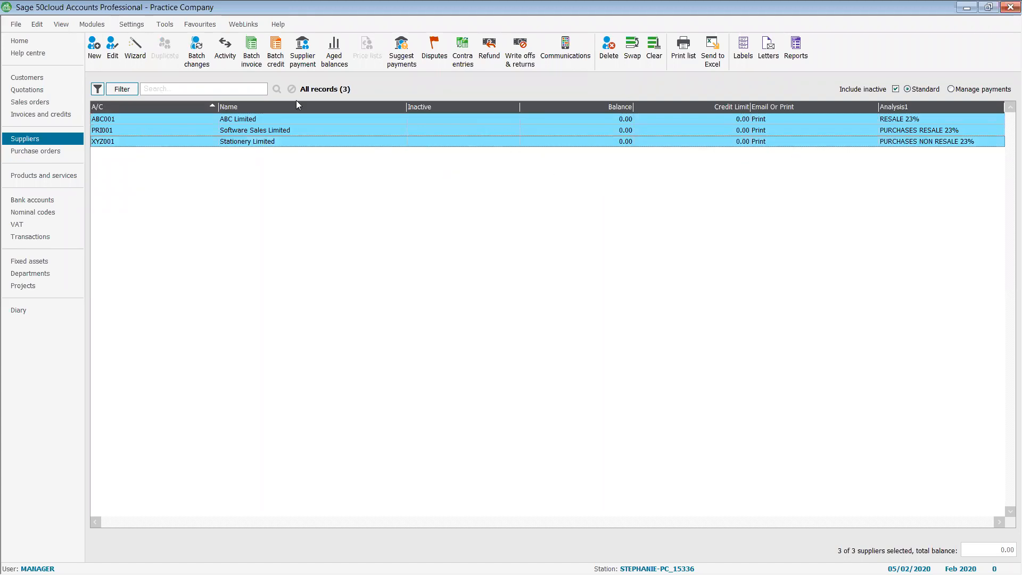
left_click(255, 48)
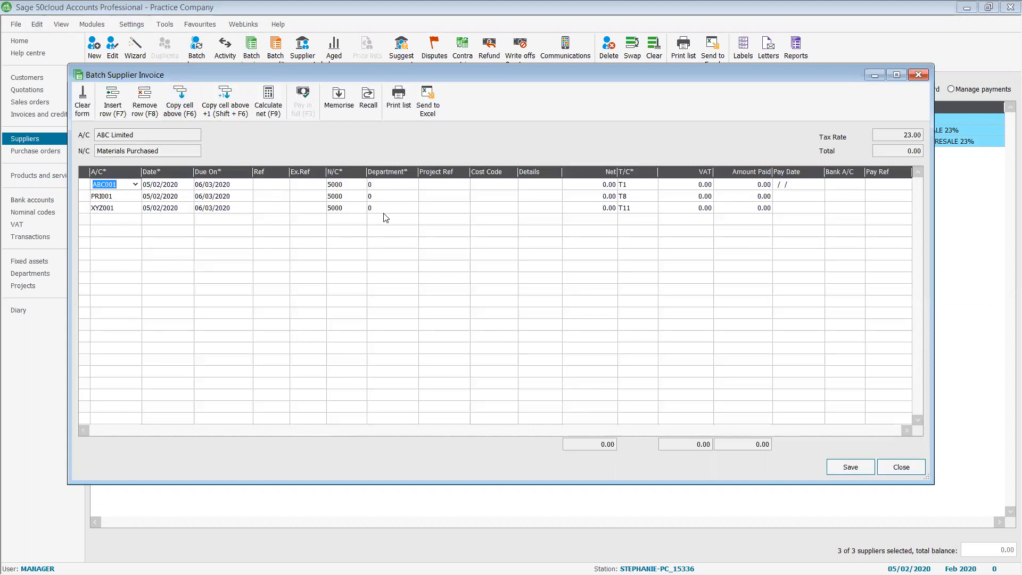
Enter net amounts of 100 for ABC Limited, 200 for Software Sales Limited and 500 for Stationery Limited, and save the batch supplier invoices.
left_click(595, 183)
type("100")
key("Down")
type("200")
key("Down")
type("500")
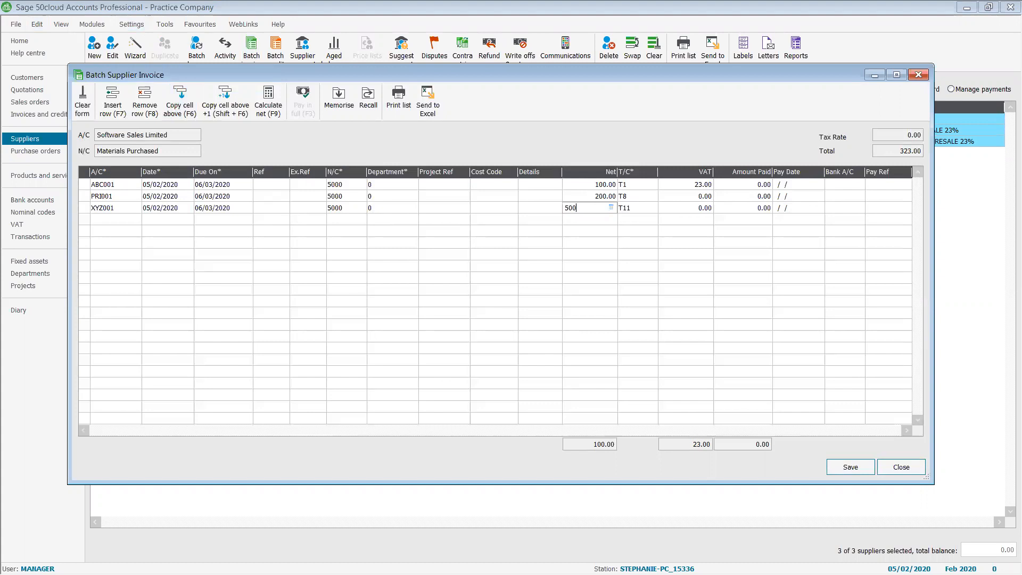
key("Up")
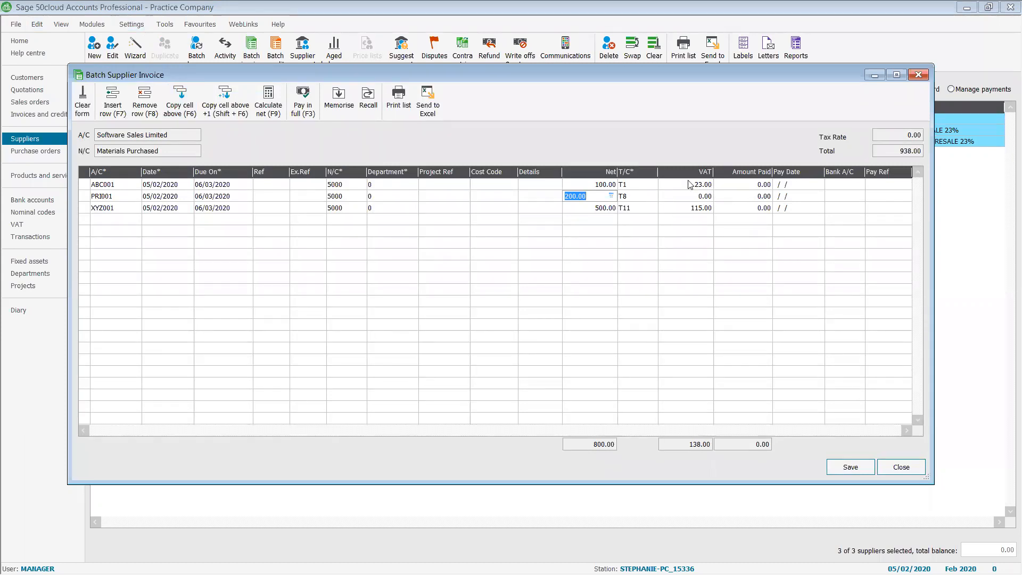
left_click(850, 468)
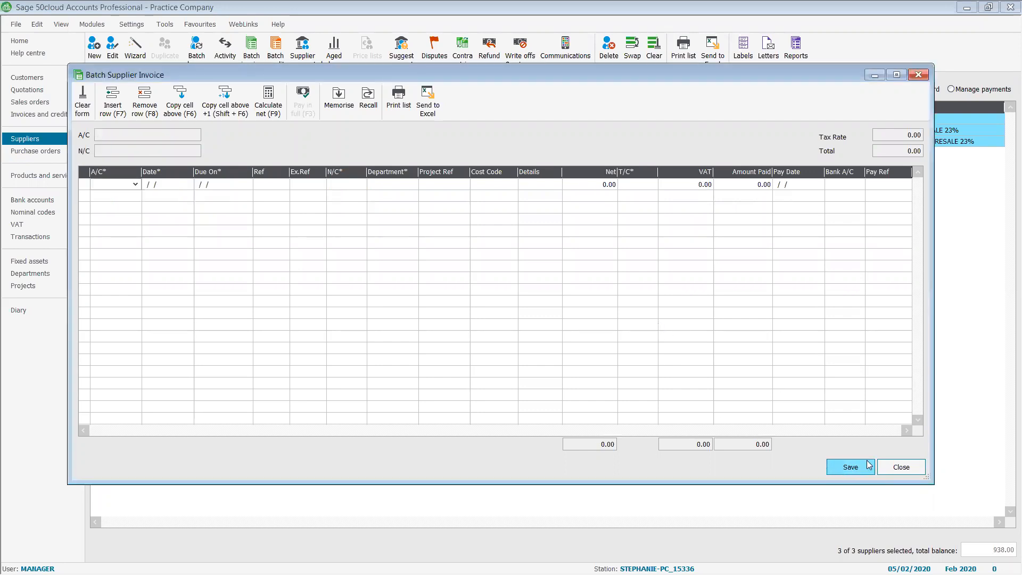
left_click(905, 467)
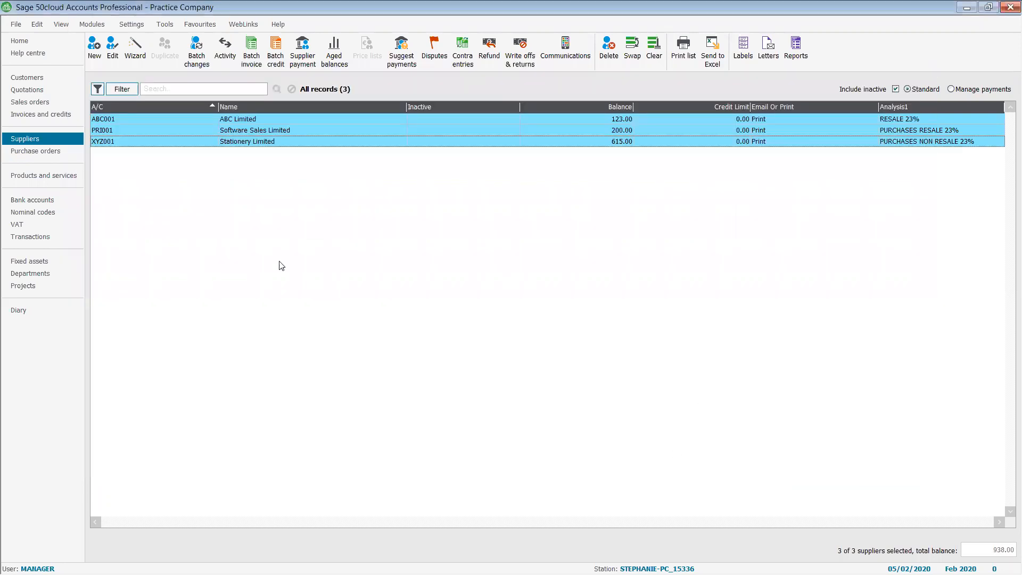
Calculate the VAT Return for February 2020.
left_click(24, 224)
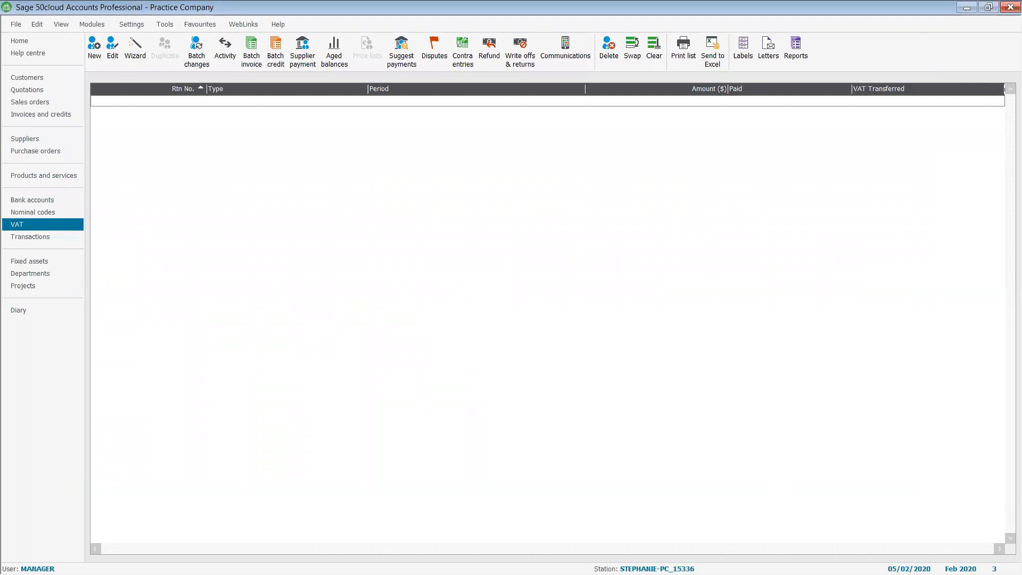
left_click(98, 52)
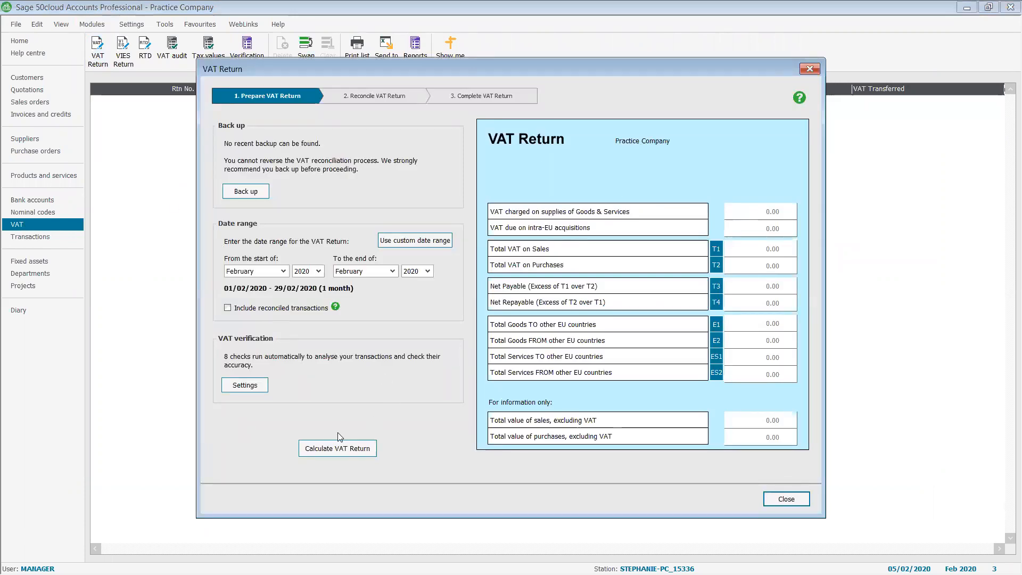
left_click(331, 445)
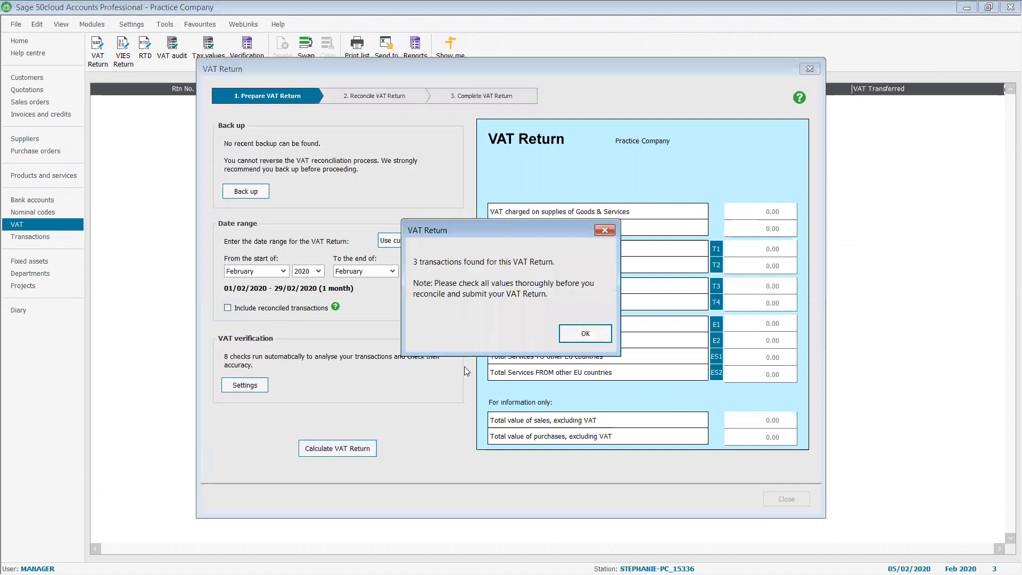
left_click(585, 336)
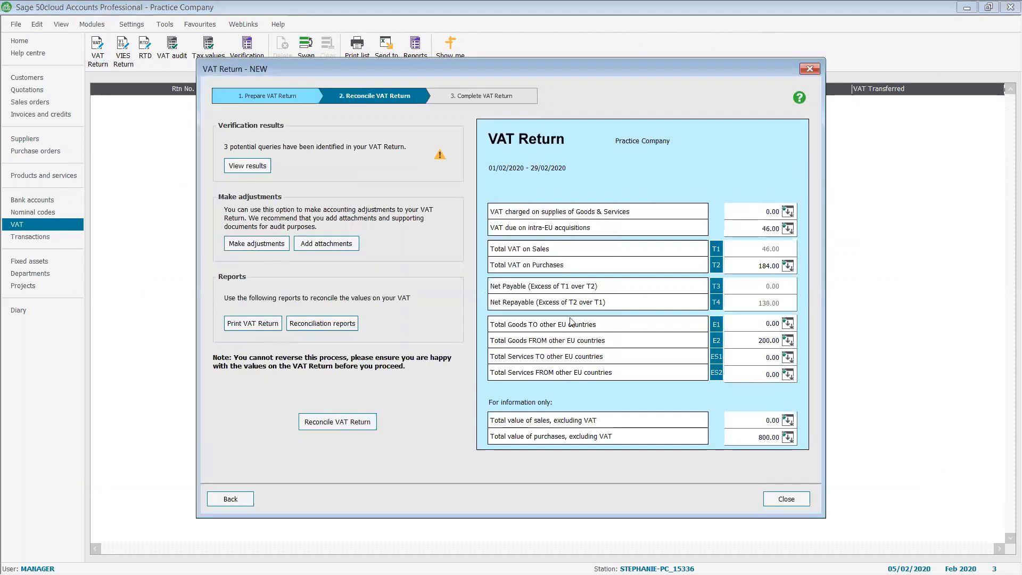
Examine the T1, T8 and T11 invoice amounts in the Total VAT on Purchases breakdown, and close the VAT Return.
left_click(790, 267)
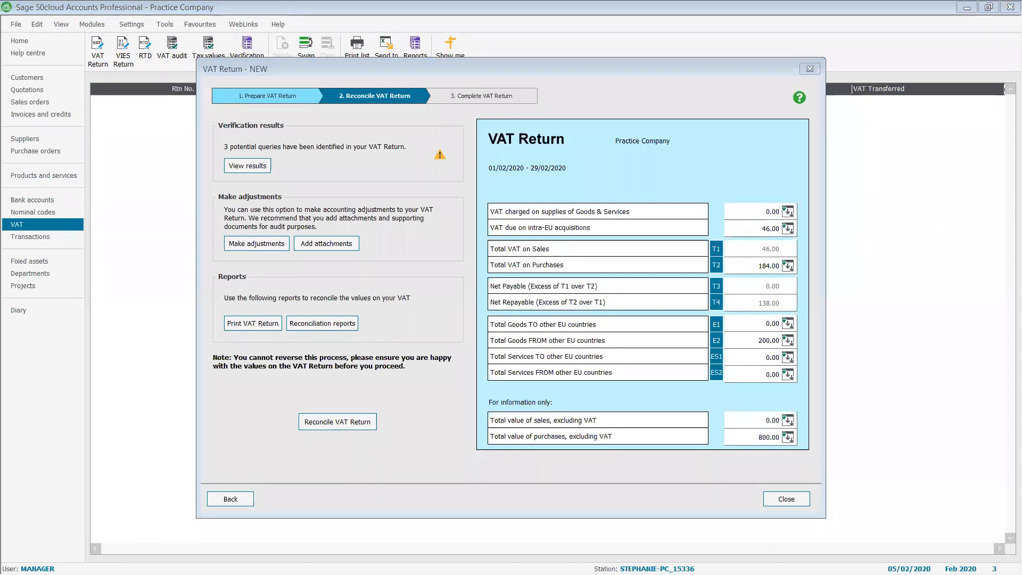
left_click(440, 260)
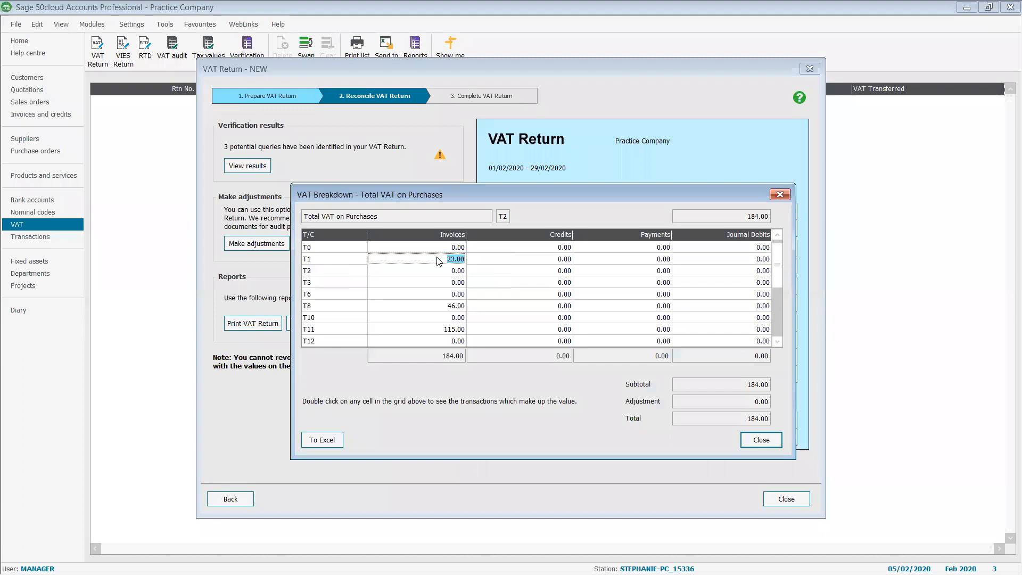
left_click(427, 308)
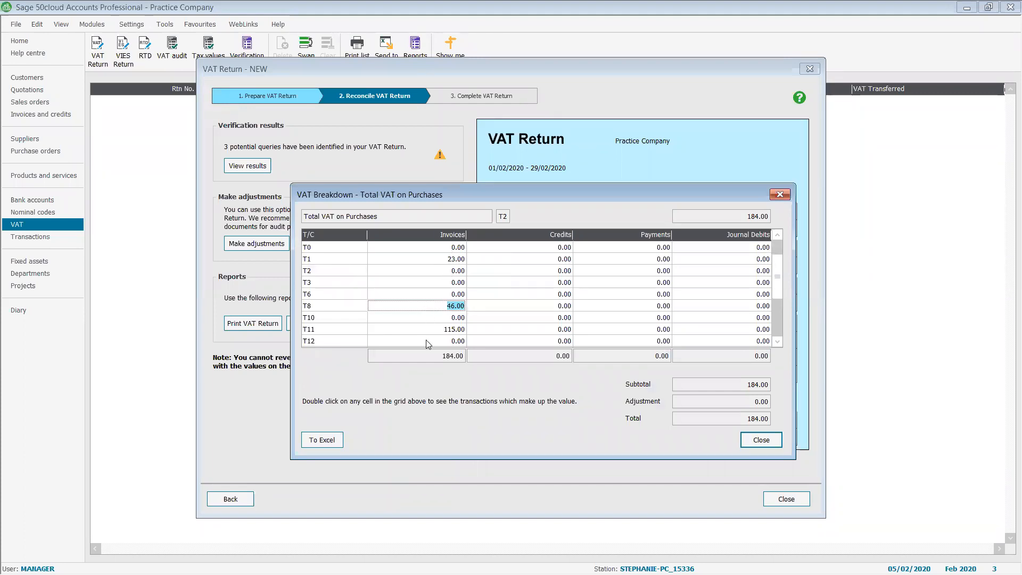
left_click(440, 330)
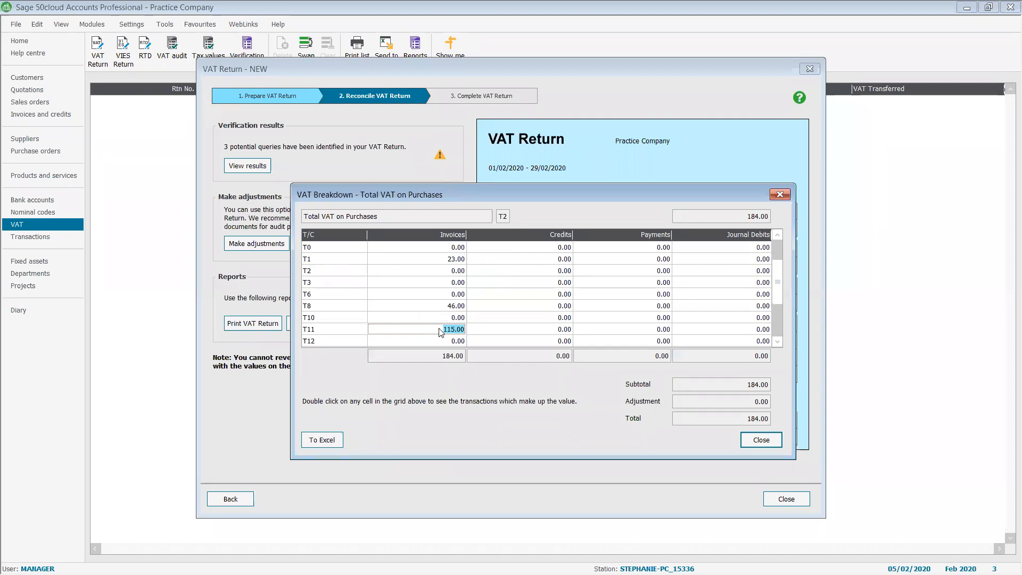
left_click(764, 440)
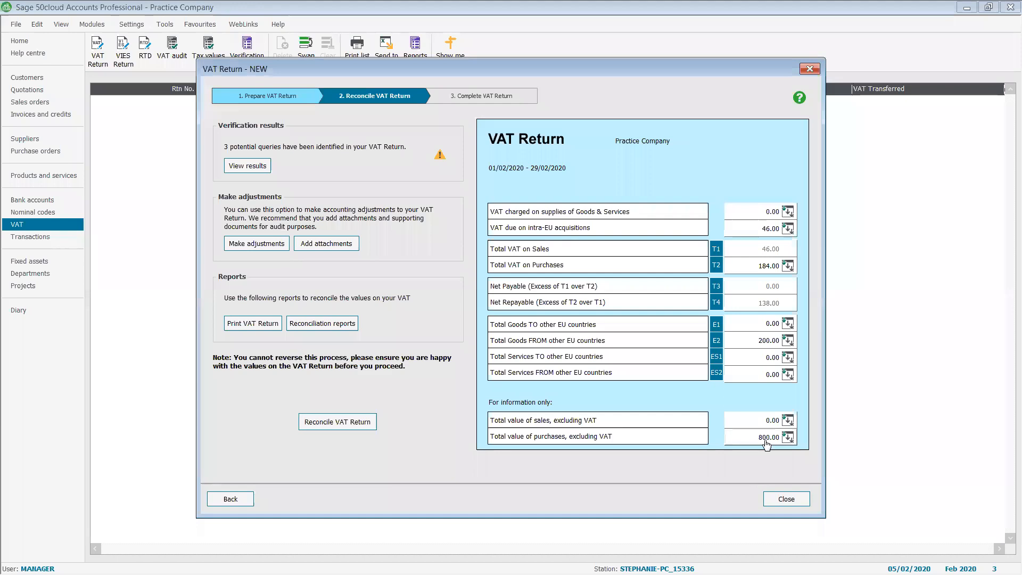
left_click(792, 499)
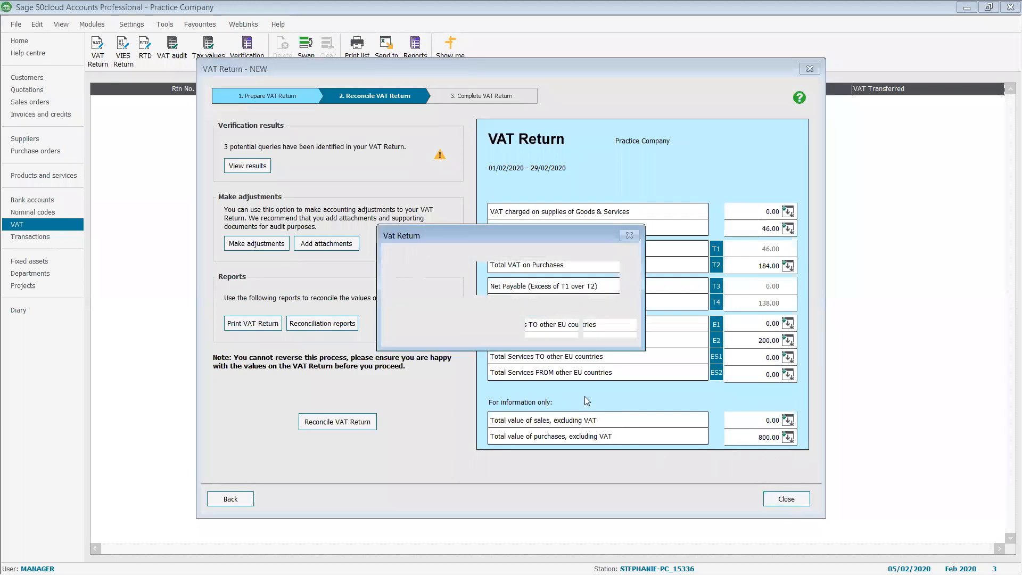
left_click(551, 328)
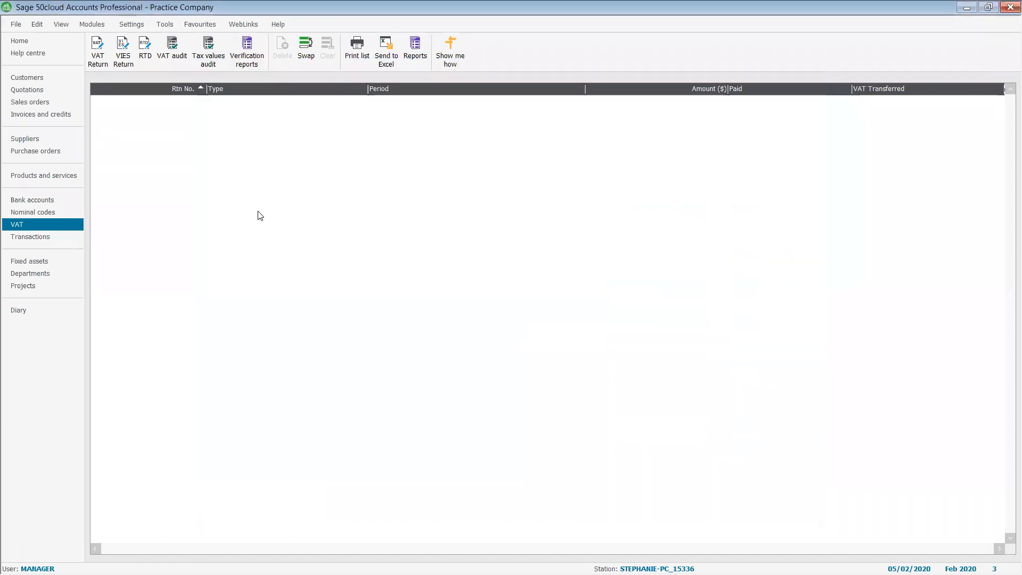
Start a batch customer invoice for PIM Ltd.
left_click(32, 90)
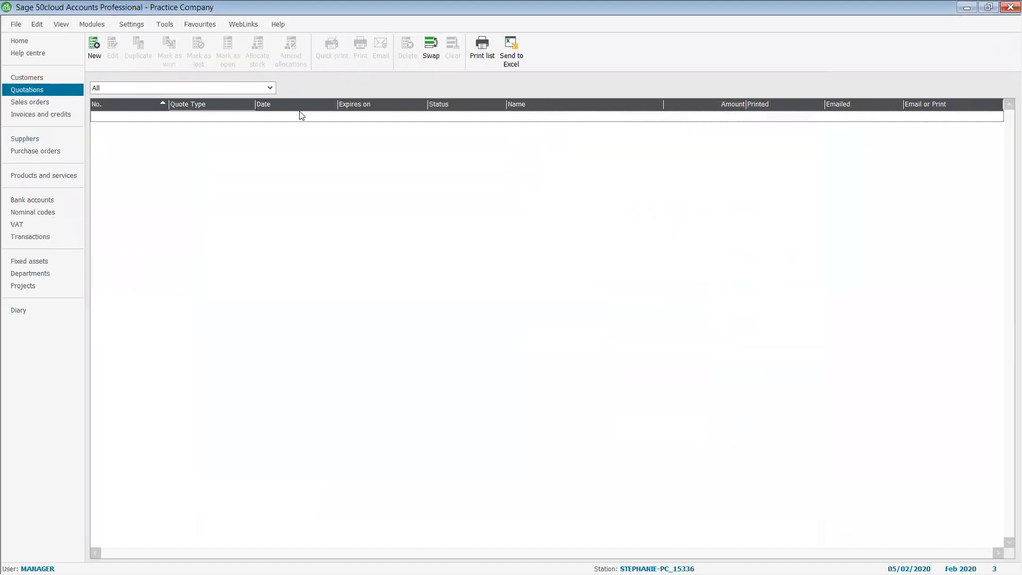
left_click(31, 78)
left_click(251, 51)
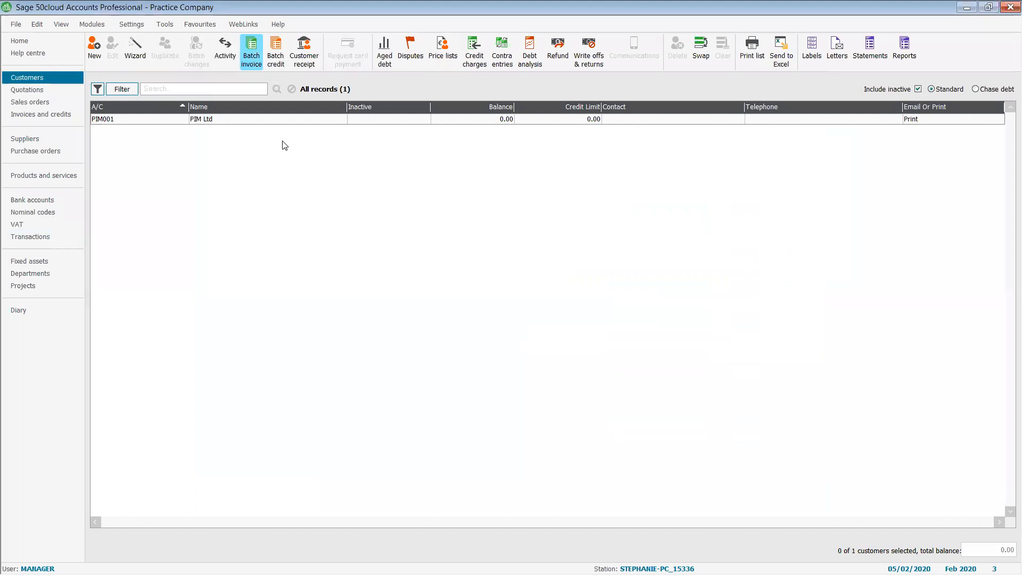
left_click(253, 261)
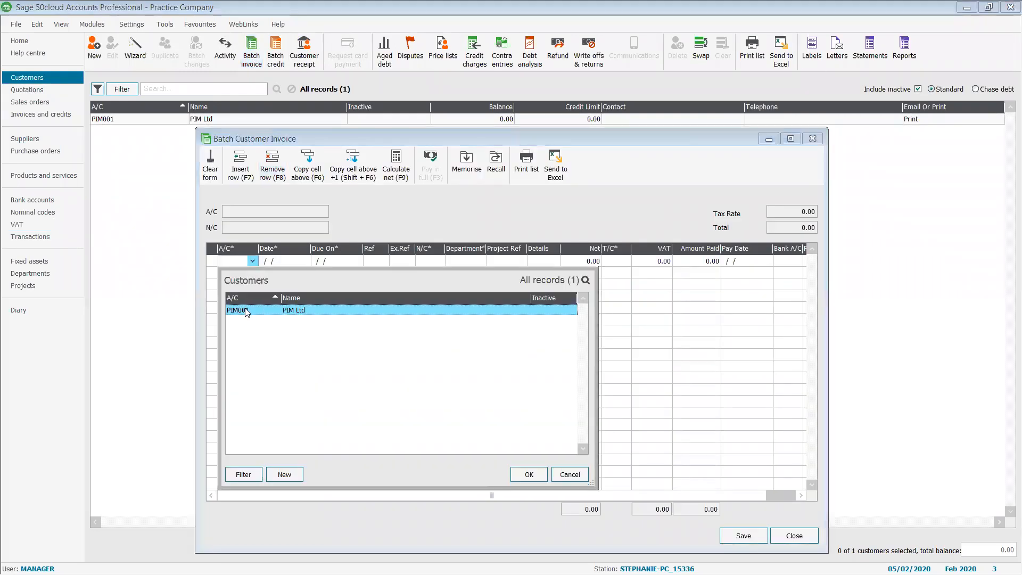
left_click(528, 474)
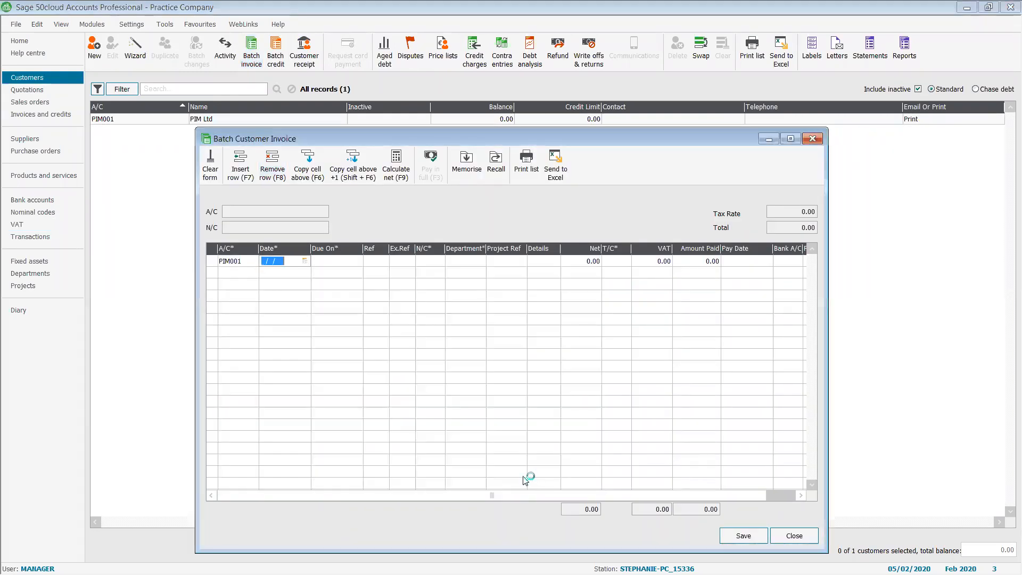
Enter a net amount of 2000 with tax code T1 on the PIM Ltd invoice, save it and close the batch.
left_click(579, 261)
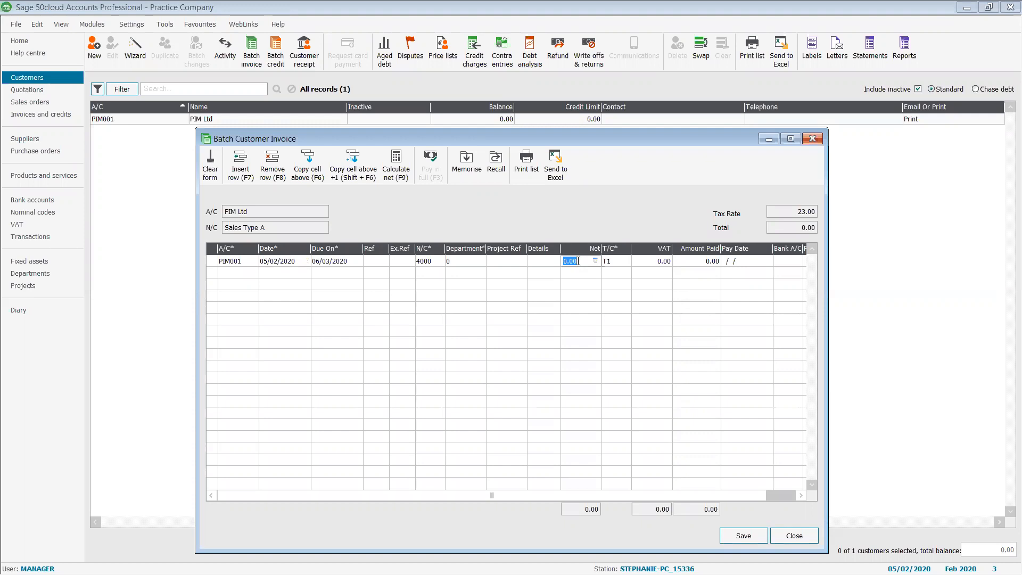
type("2000")
key("Tab")
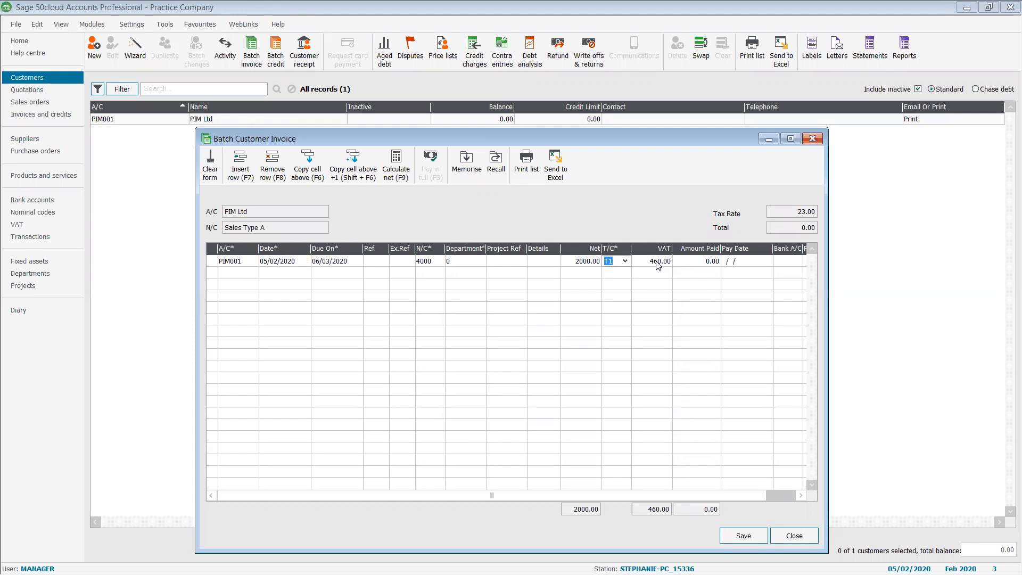
left_click(740, 538)
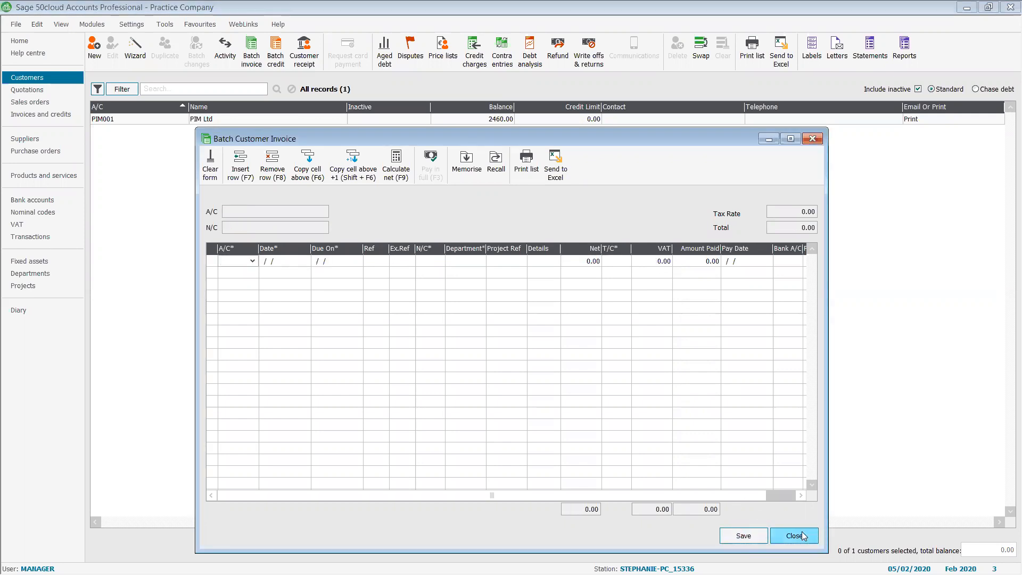
left_click(794, 535)
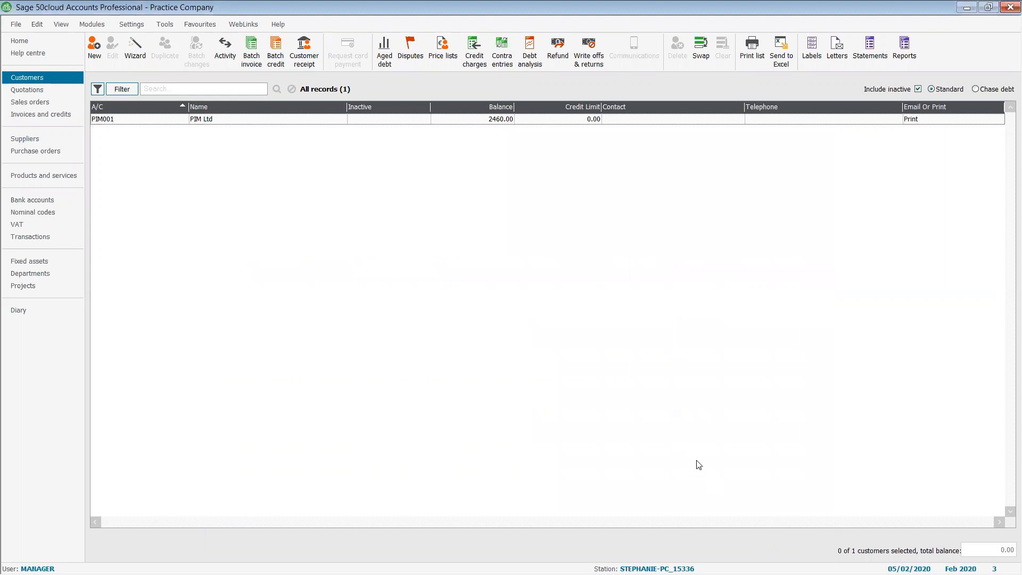
Calculate the VAT Return for February 2020 and check the breakdown of VAT charged on supplies of Goods & Services.
left_click(31, 225)
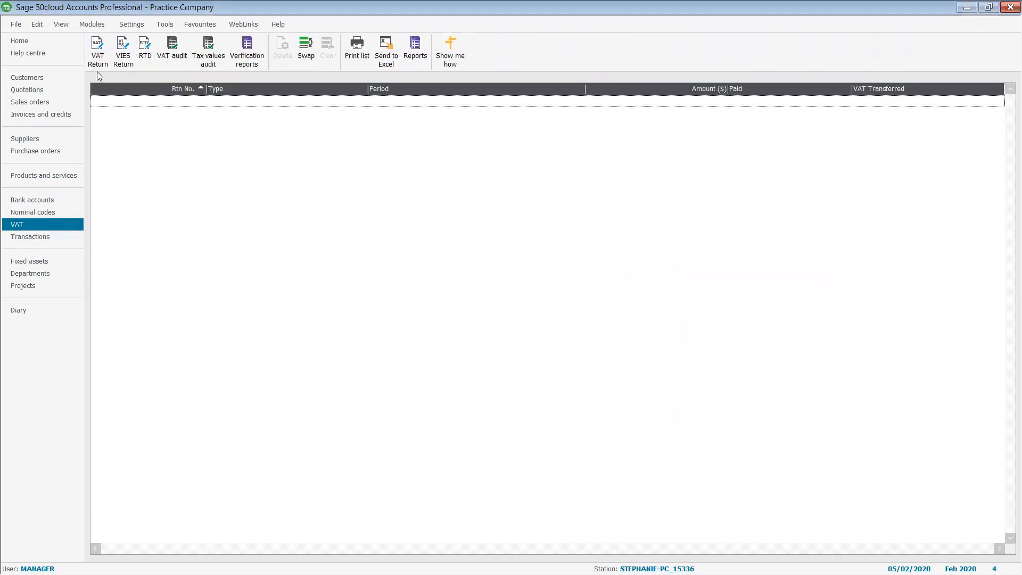
left_click(99, 51)
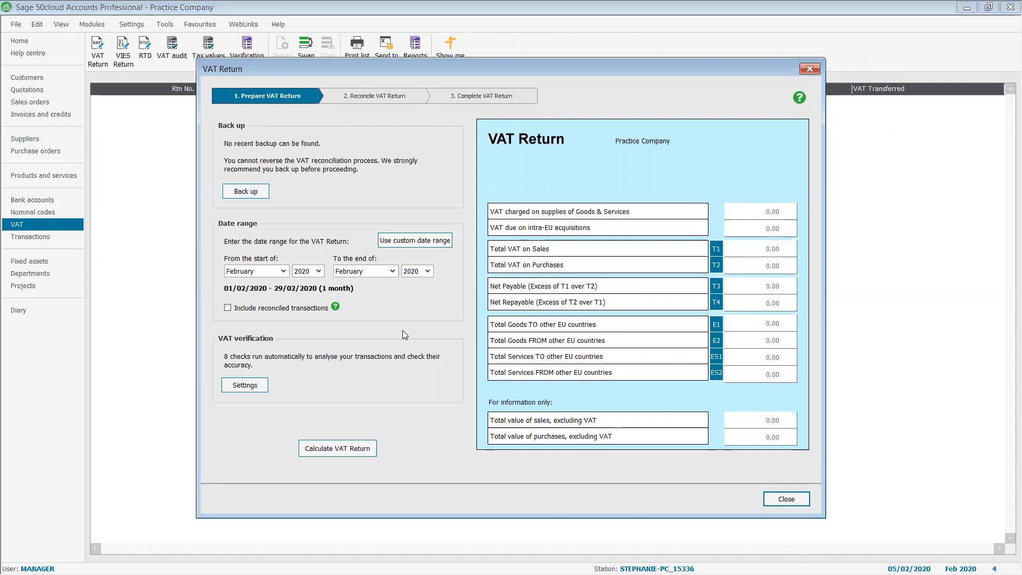
left_click(344, 449)
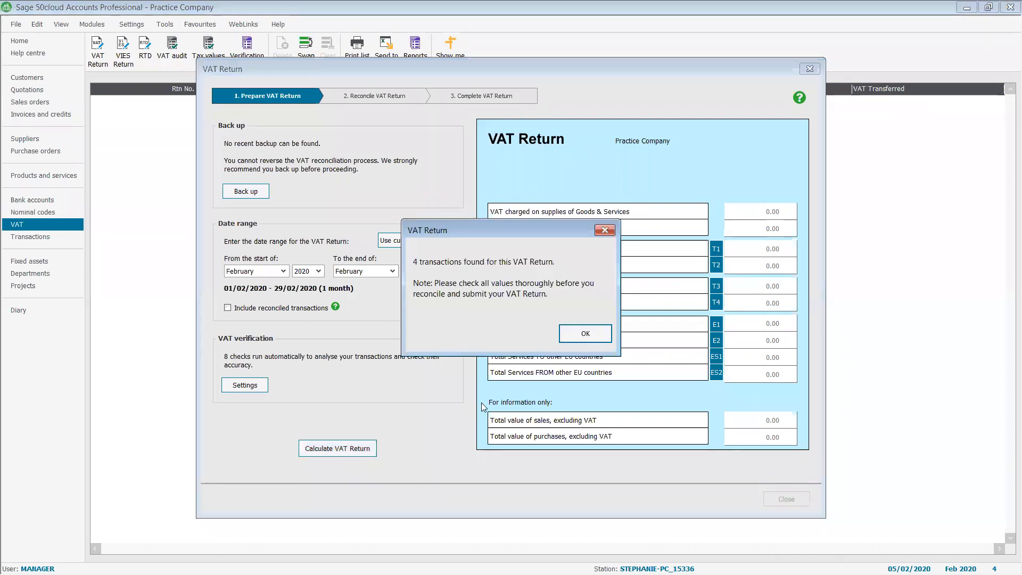
left_click(584, 332)
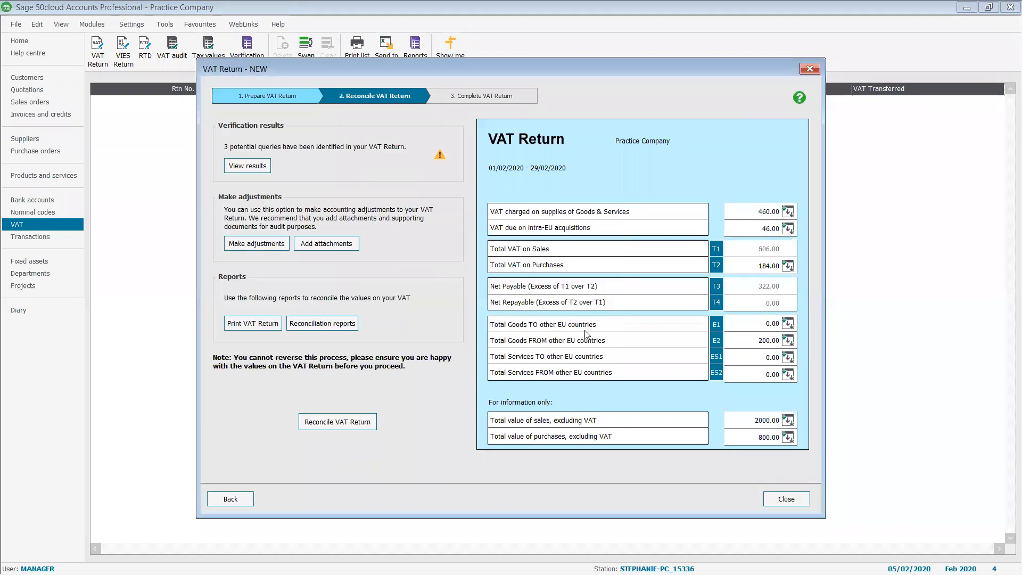
left_click(788, 212)
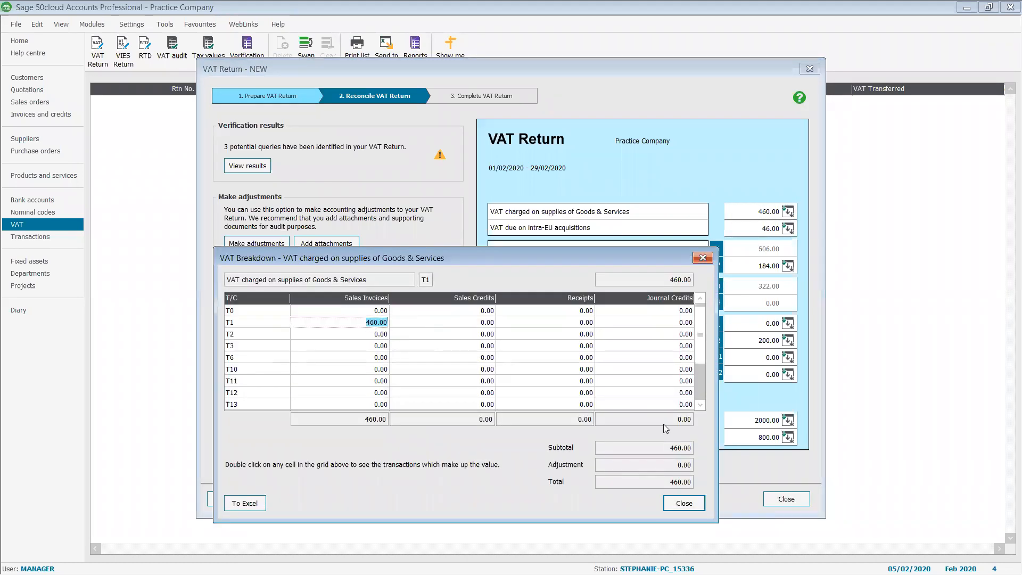
left_click(684, 503)
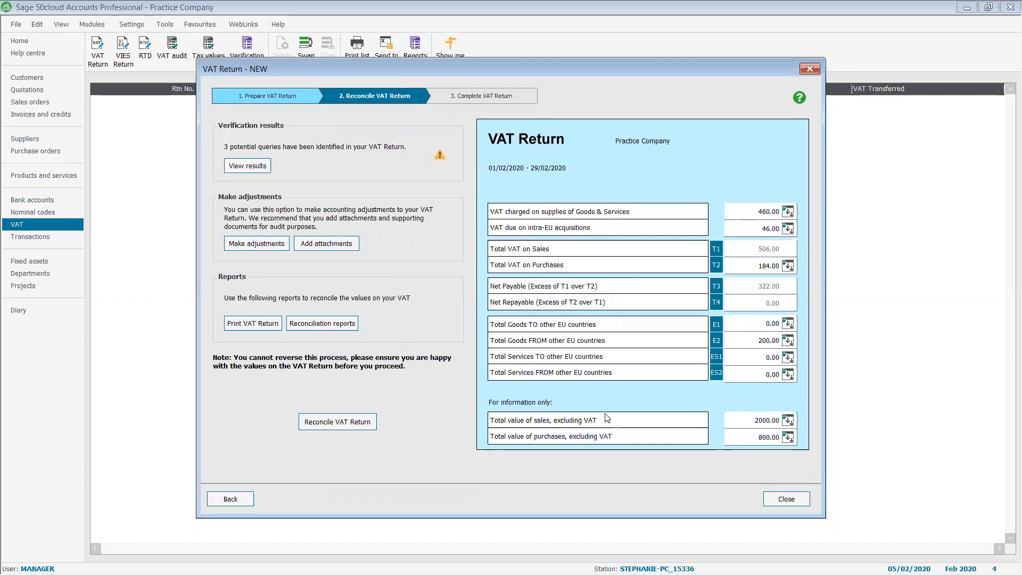
Reconcile the February 2020 VAT Return, flagging its transactions as VAT reconciled, and post the VAT transfer journal.
left_click(354, 424)
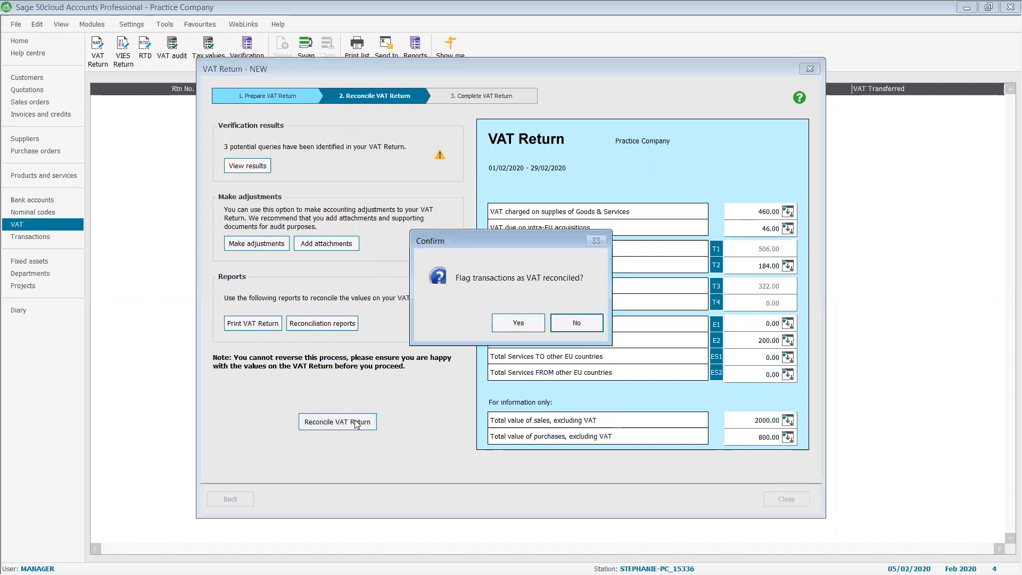
left_click(526, 322)
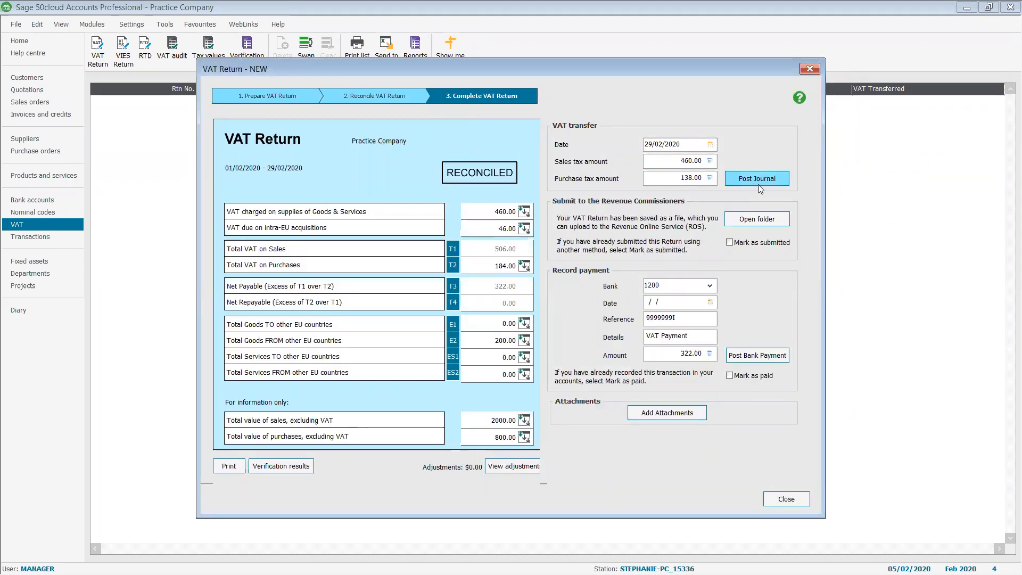
left_click(759, 184)
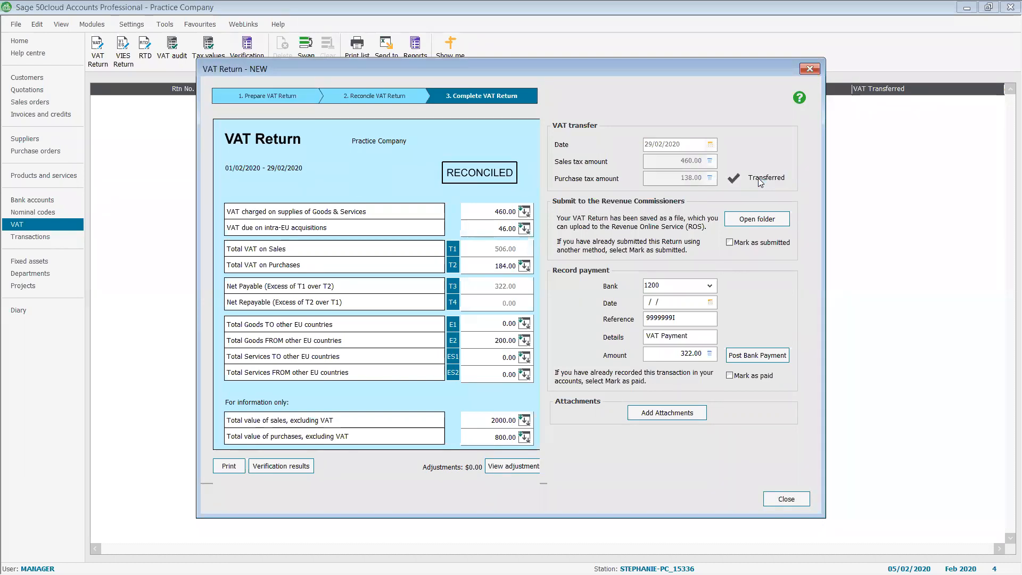
Post the VAT bank payment dated 01/03/2020, close the VAT Return and check its entry in the list of returns.
left_click_drag(684, 300, 632, 293)
key("BackSpace")
type("01/03/2020")
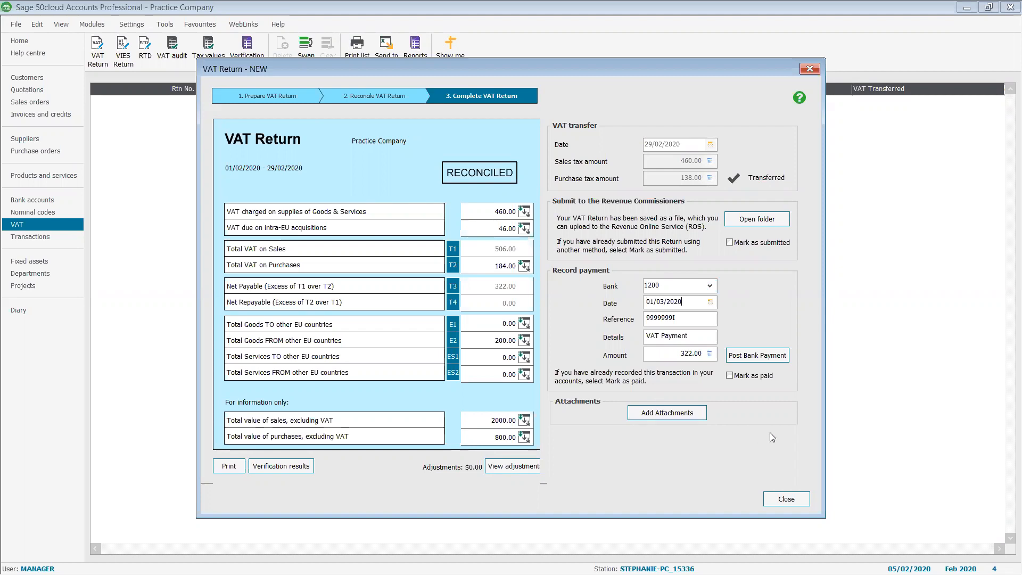
left_click(759, 356)
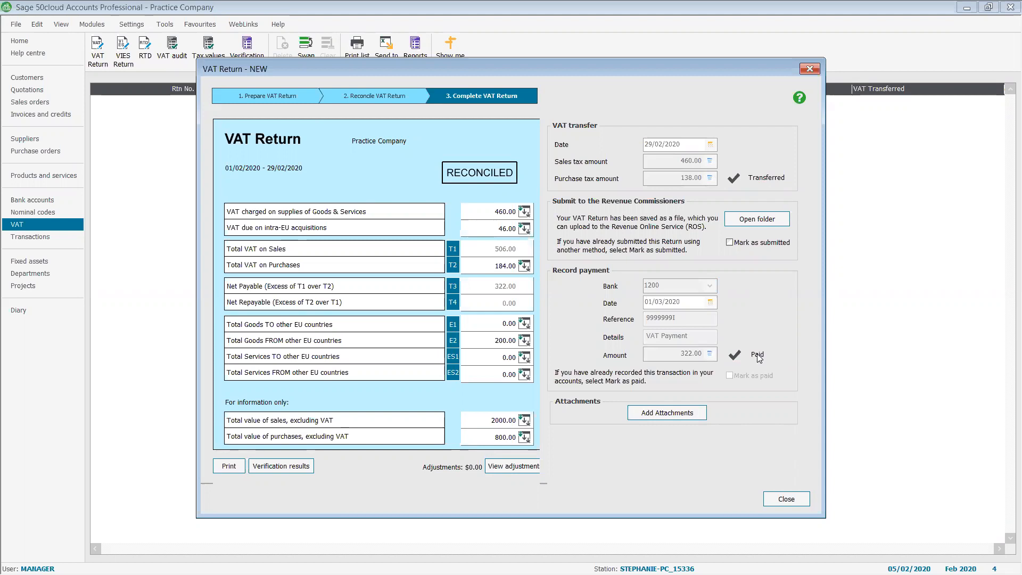
left_click(793, 498)
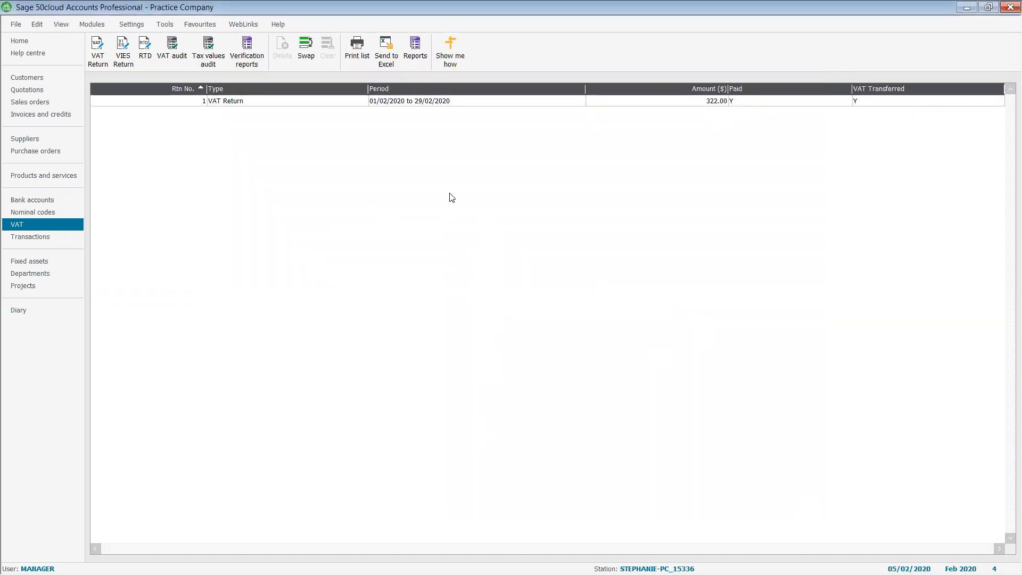
left_click(398, 106)
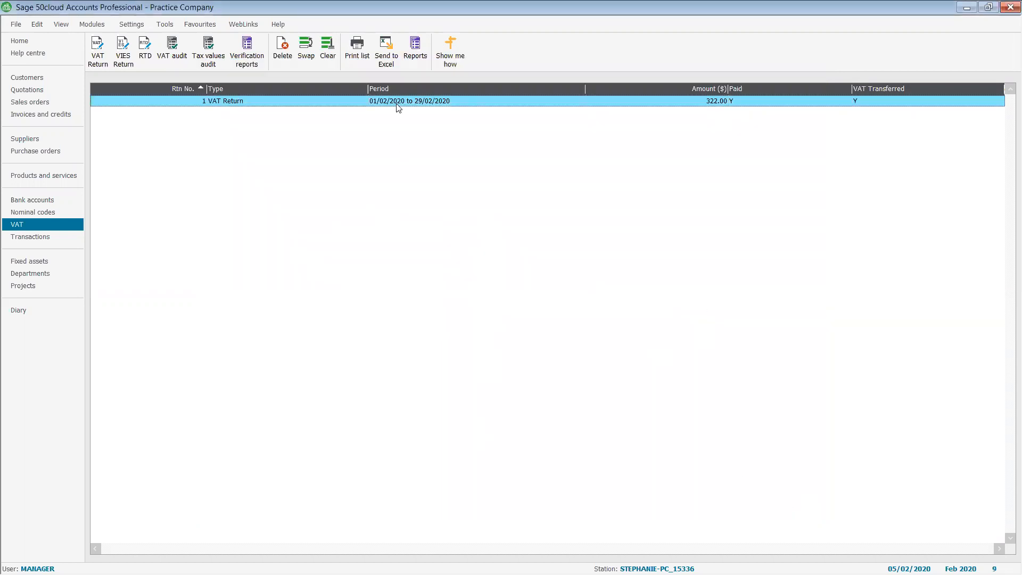
left_click(398, 106)
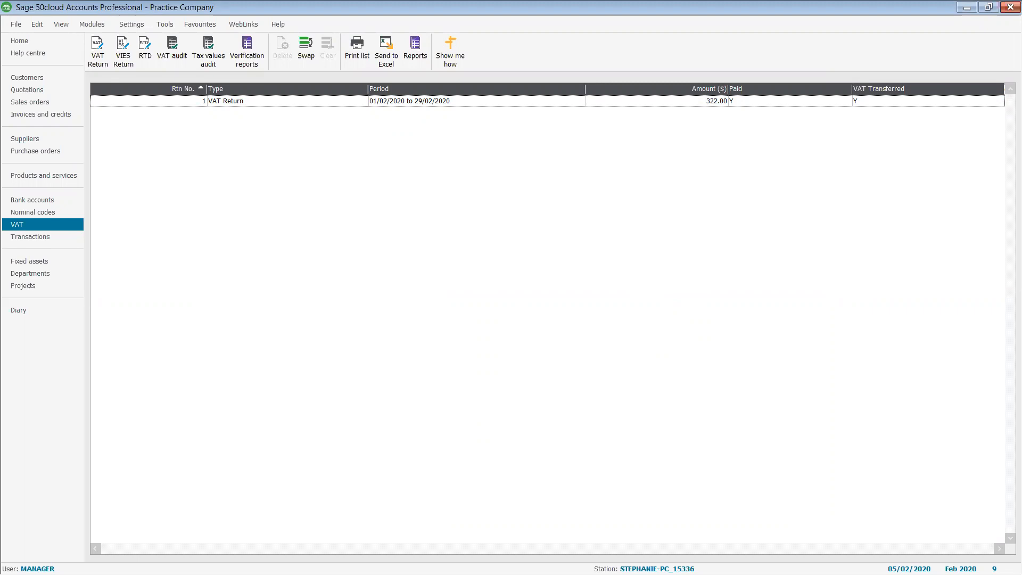
Calculate the Return of Trading Details for the period 01/02/2020 to 31/01/2021.
left_click(144, 49)
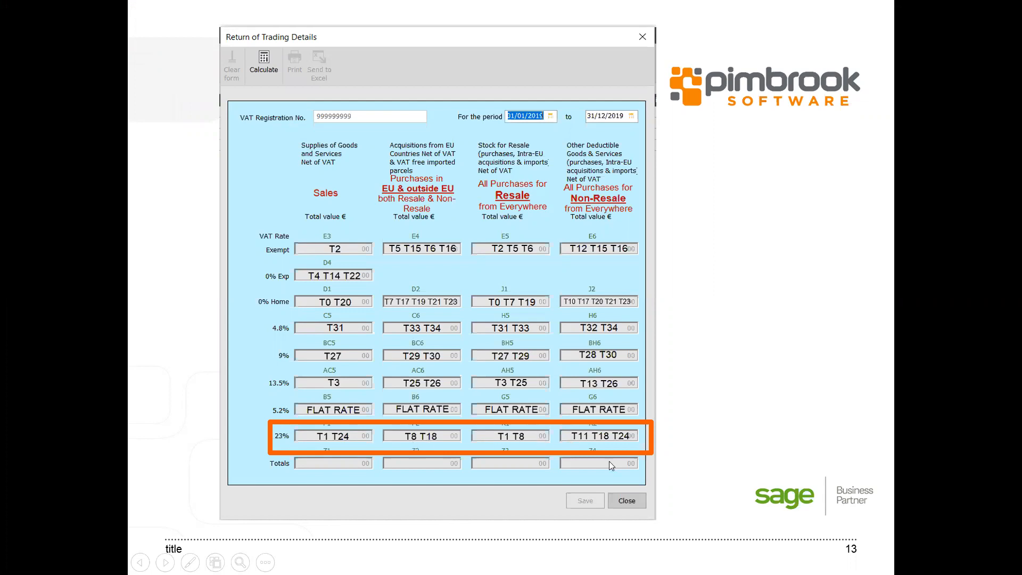
key("alt+Tab")
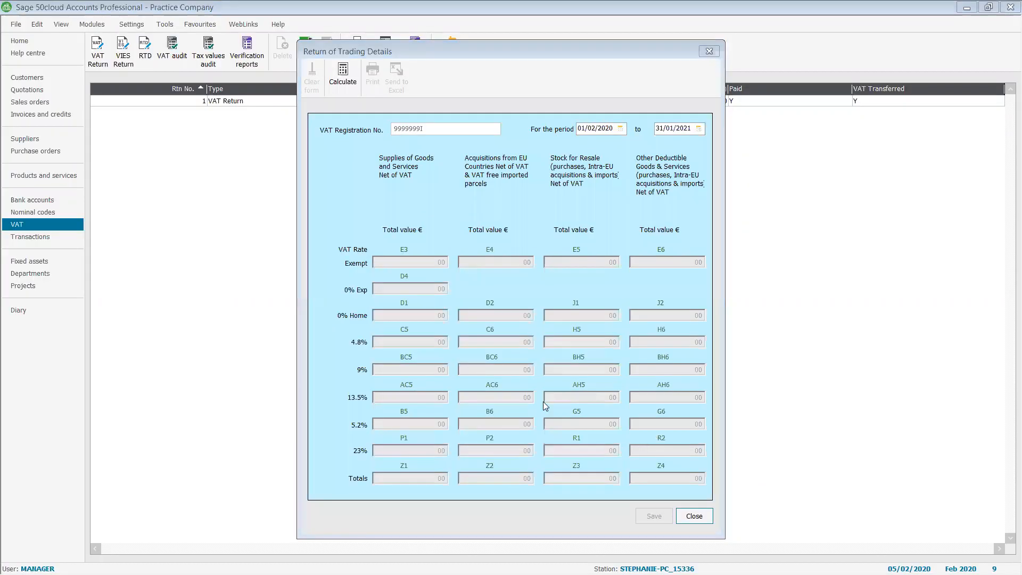
left_click(615, 130)
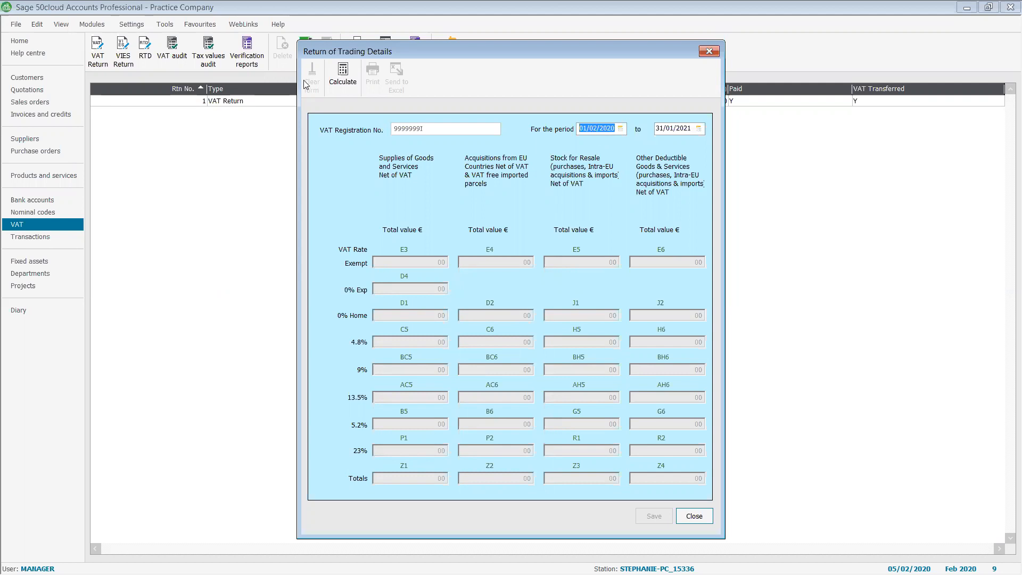
left_click(341, 78)
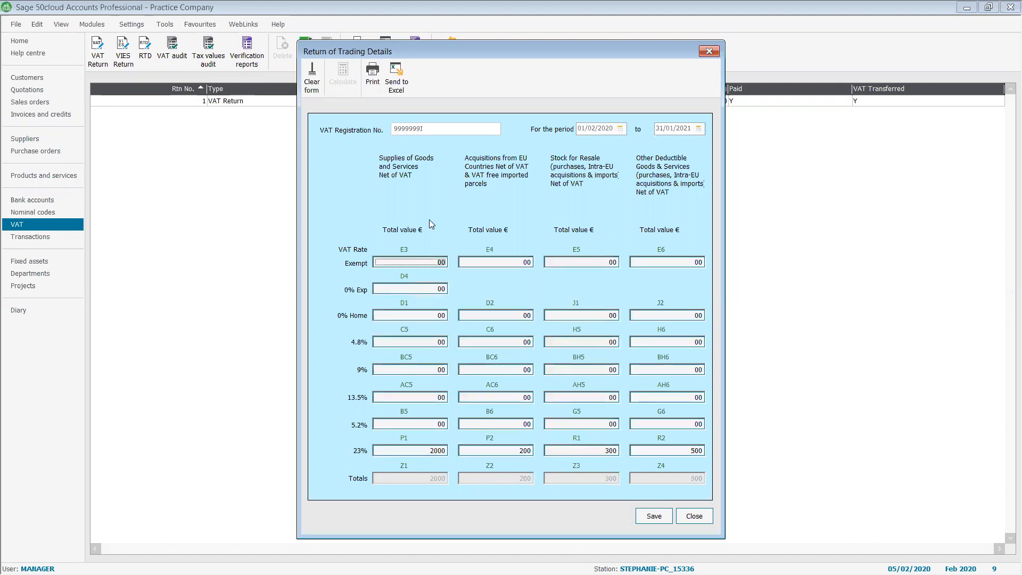
Examine the transactions behind the 23% sales box P1 and EU acquisitions box P2 in the Return of Trading Details.
left_click(423, 453)
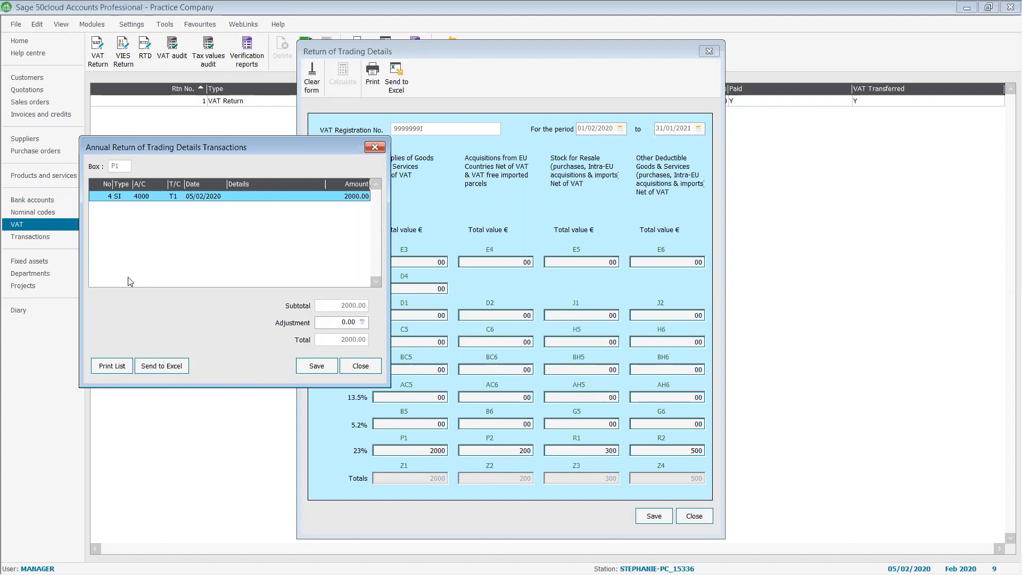
left_click(369, 371)
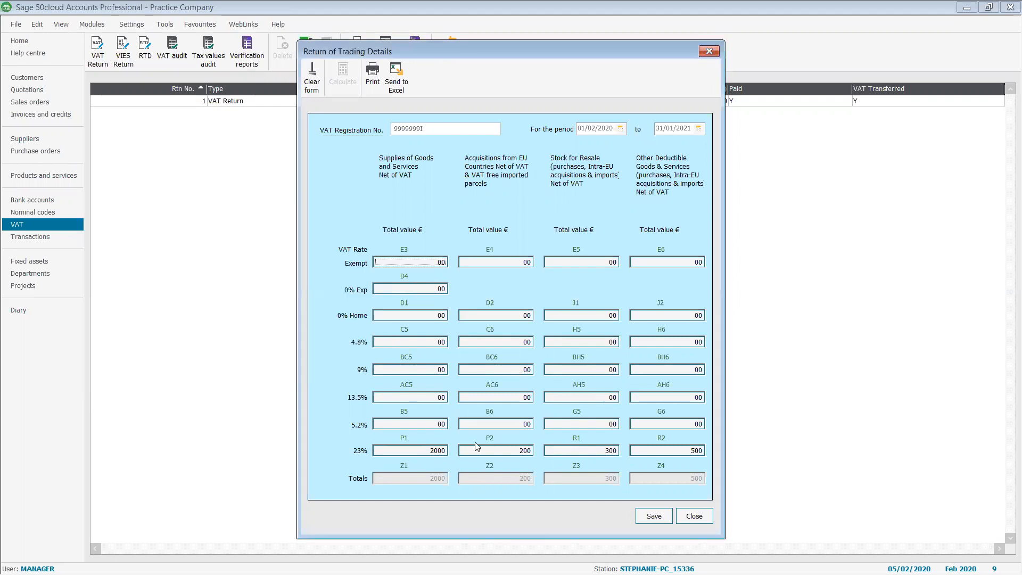
left_click(507, 450)
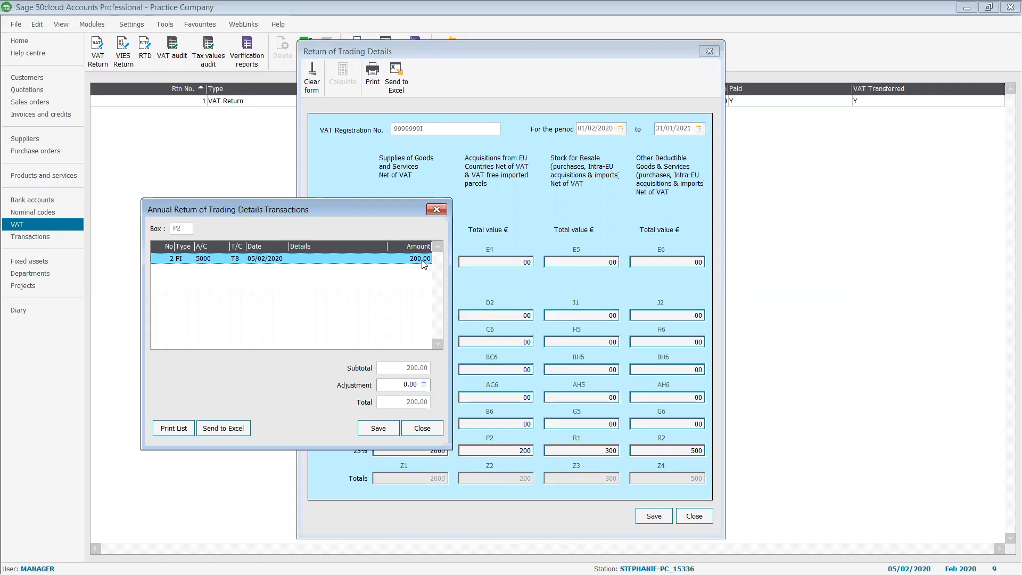
left_click(426, 431)
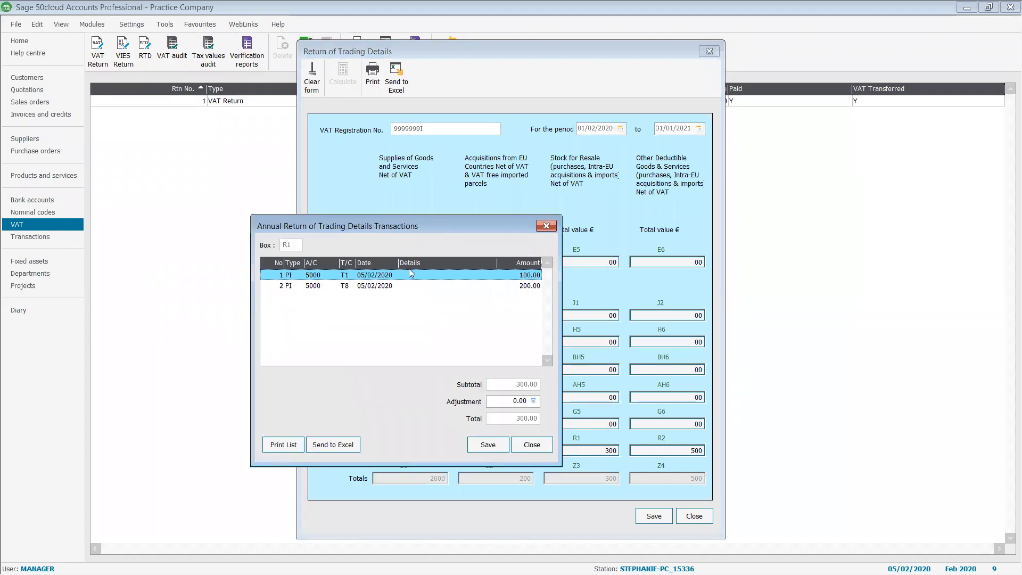
Examine the tax codes of the transactions behind the 23% resale box R1 and non-resale box R2.
left_click(346, 287)
left_click(346, 277)
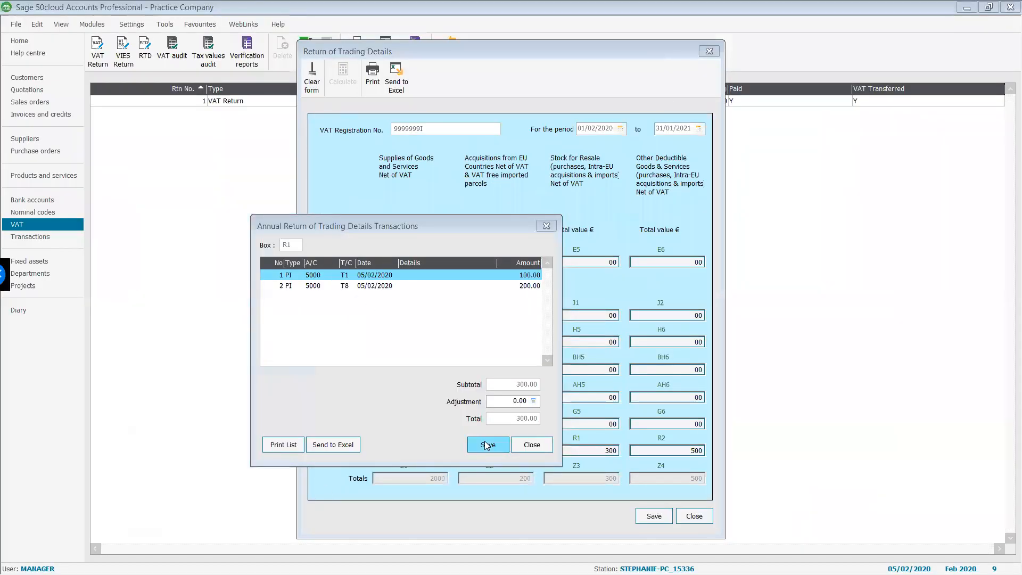
left_click(531, 446)
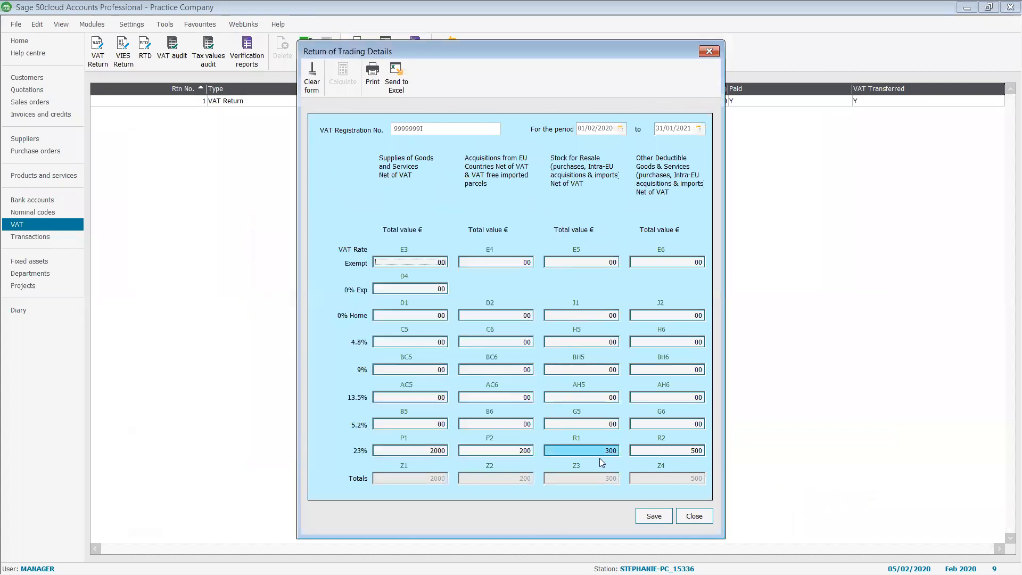
left_click(663, 451)
left_click(661, 450)
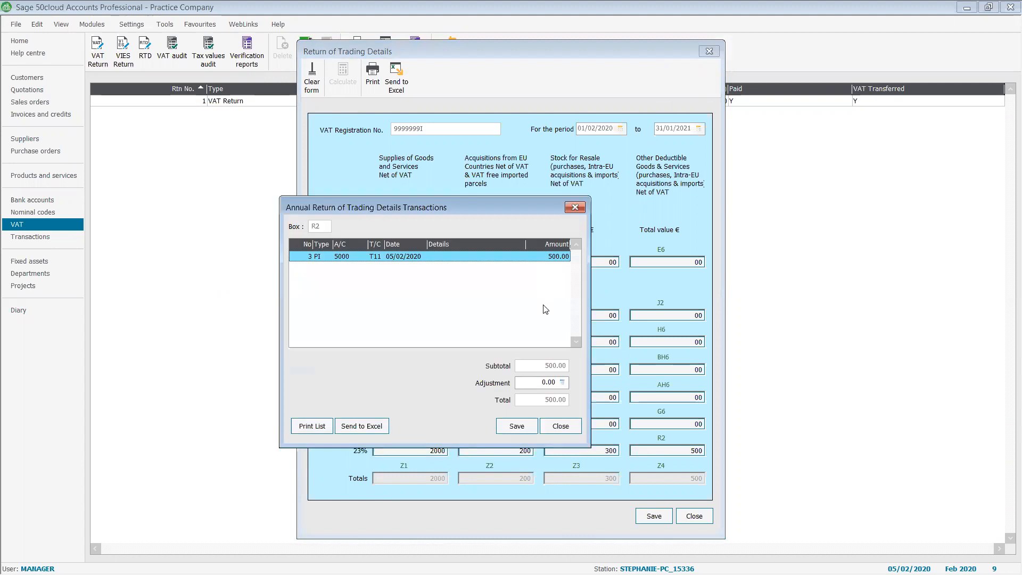
left_click(562, 427)
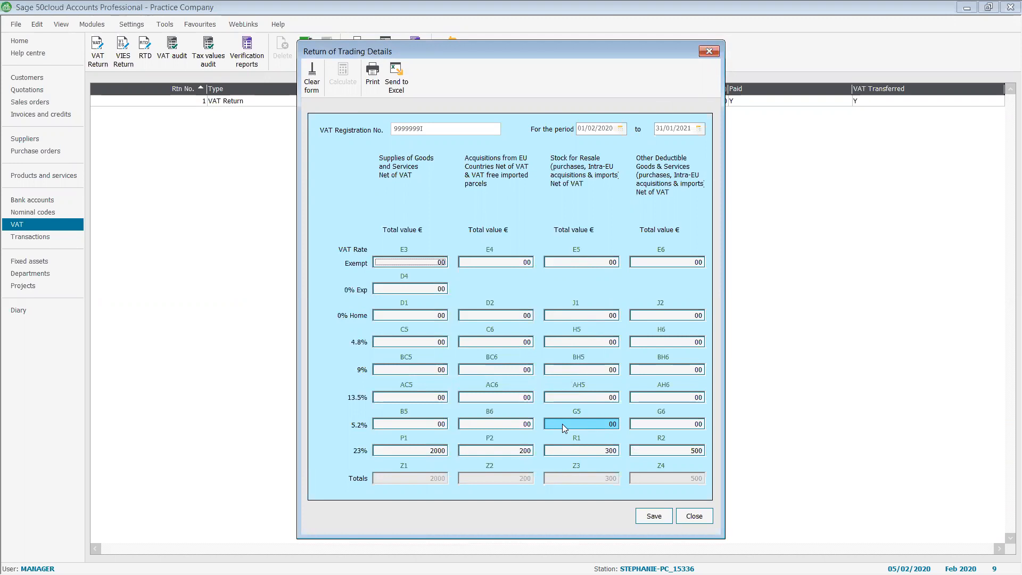
Preview both the Return and Summary reports for the Return of Trading Details, review each one and close the previews.
left_click(373, 86)
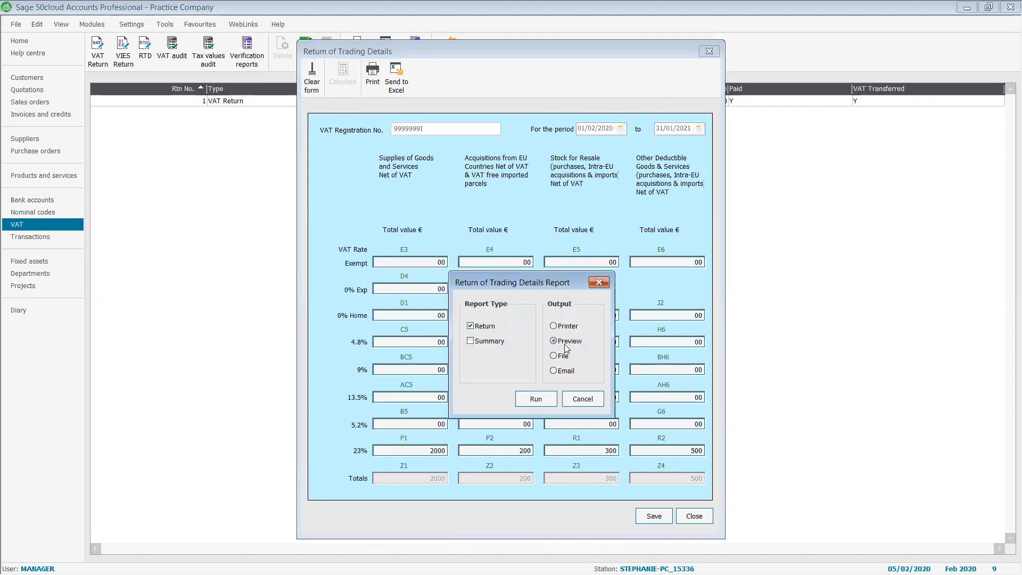
left_click(471, 341)
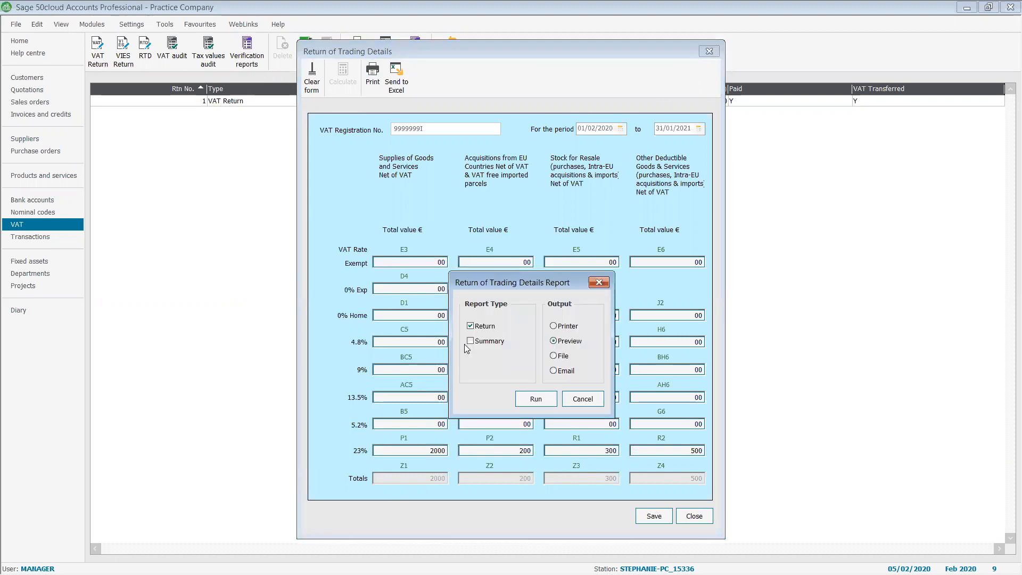
left_click(536, 399)
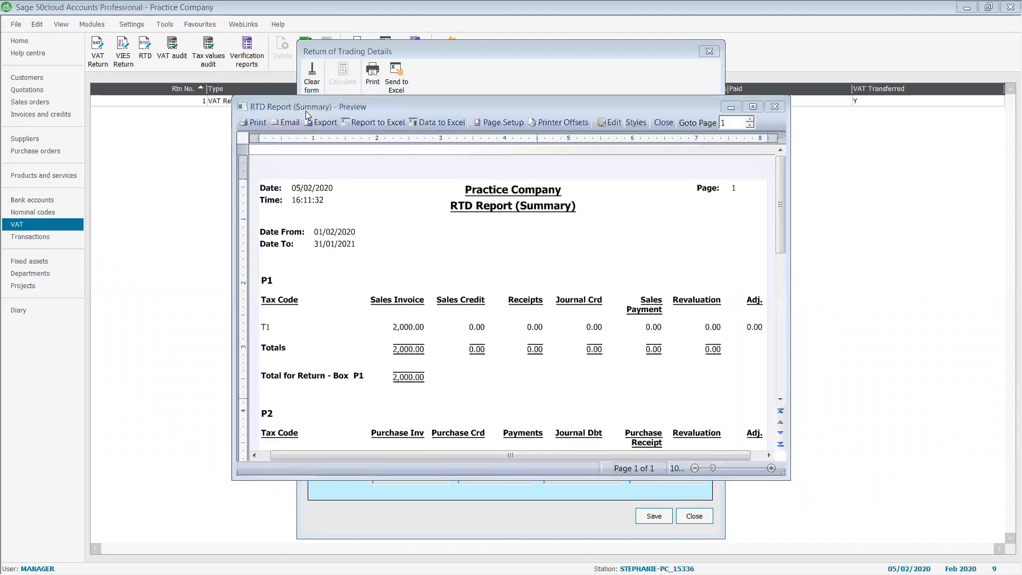
left_click(753, 108)
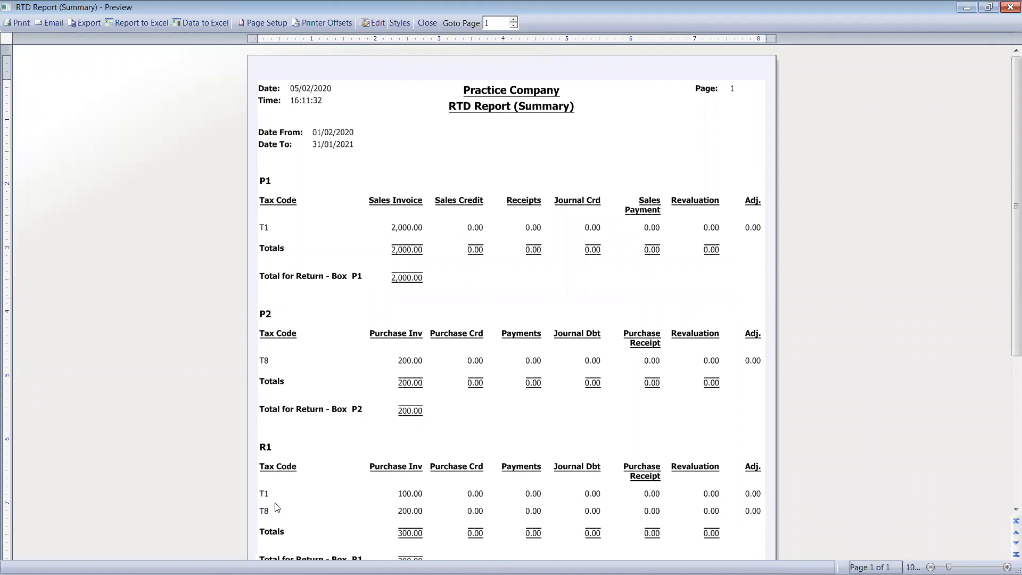
left_click_drag(1013, 344, 1007, 420)
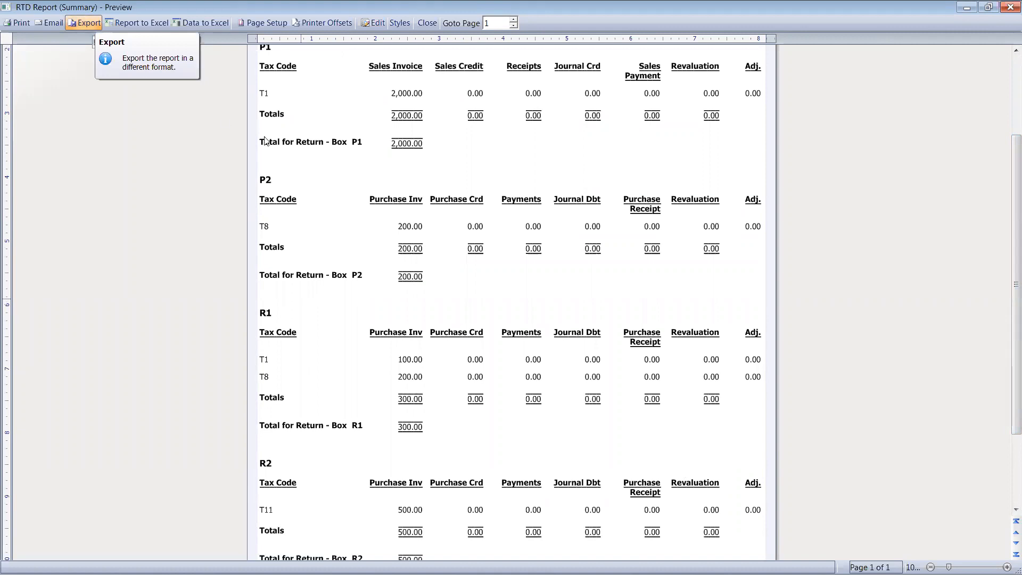
left_click(1007, 8)
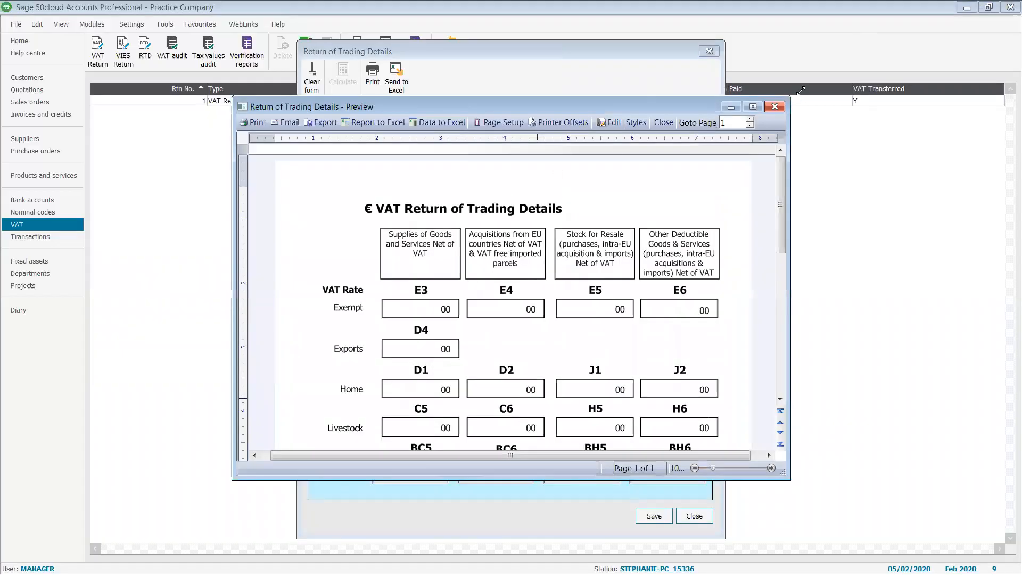
left_click(753, 107)
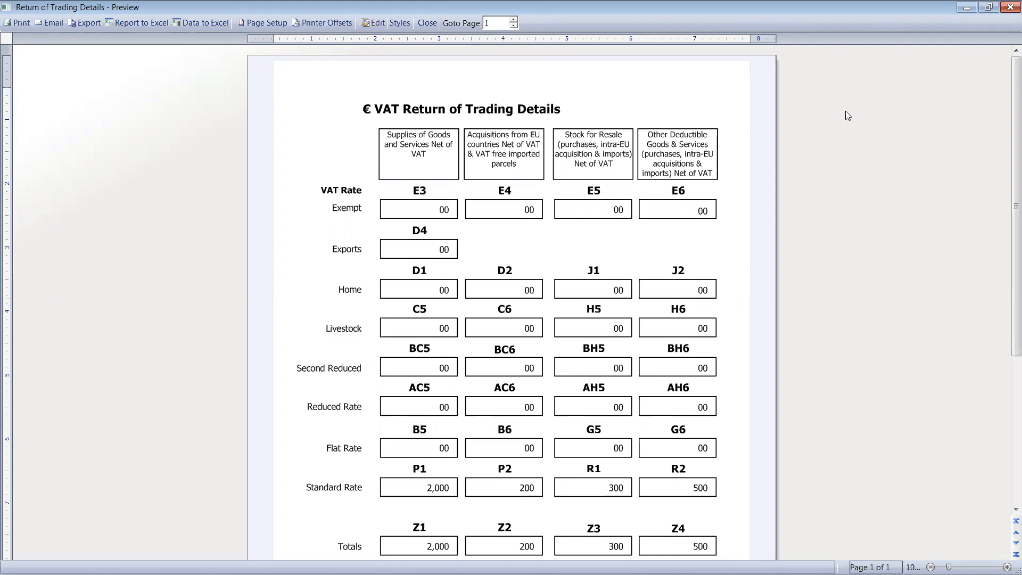
left_click(1009, 7)
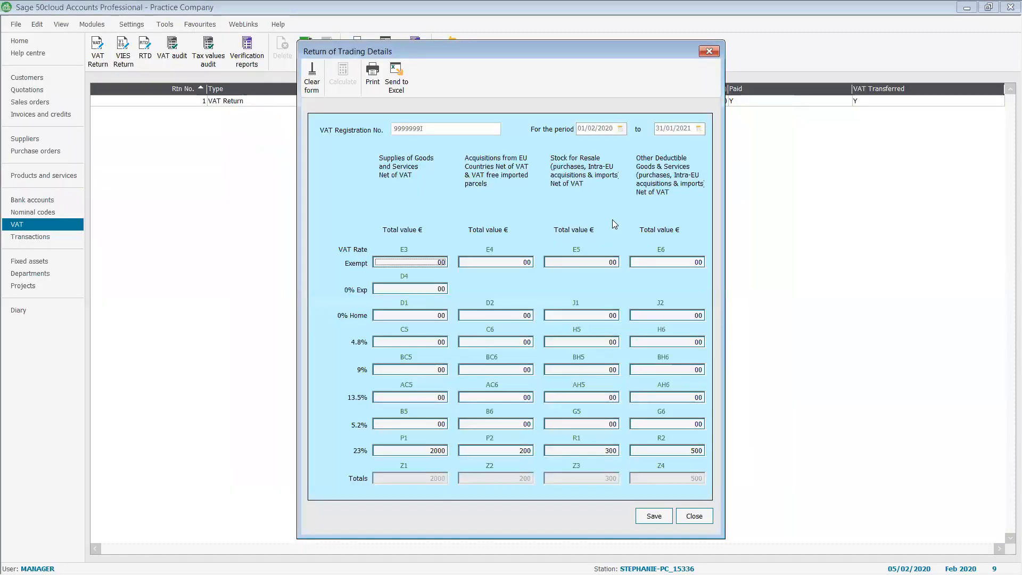
Save the Return of Trading Details, flag its transactions as RTD reconciled and close the form.
left_click(655, 516)
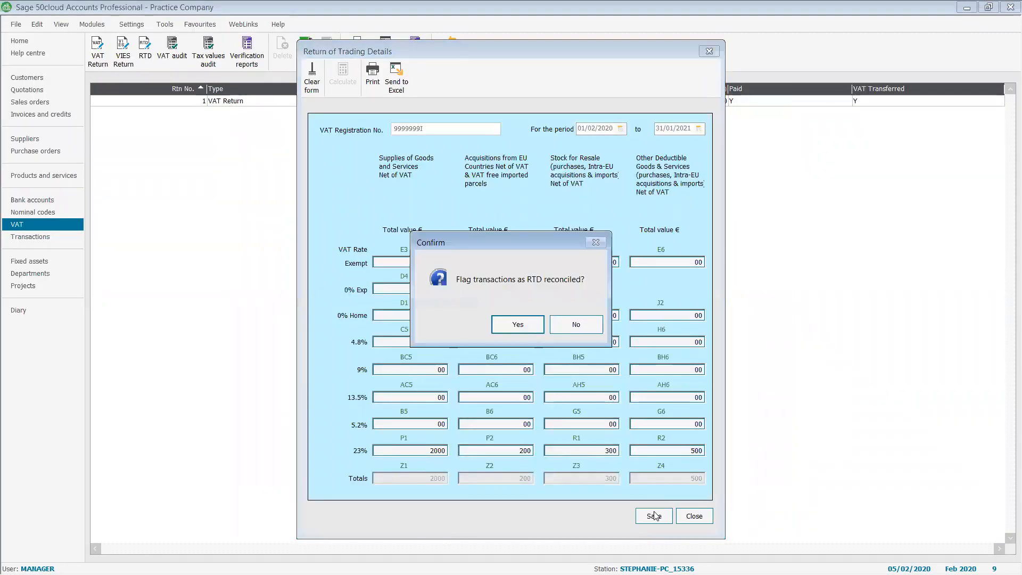
left_click(511, 325)
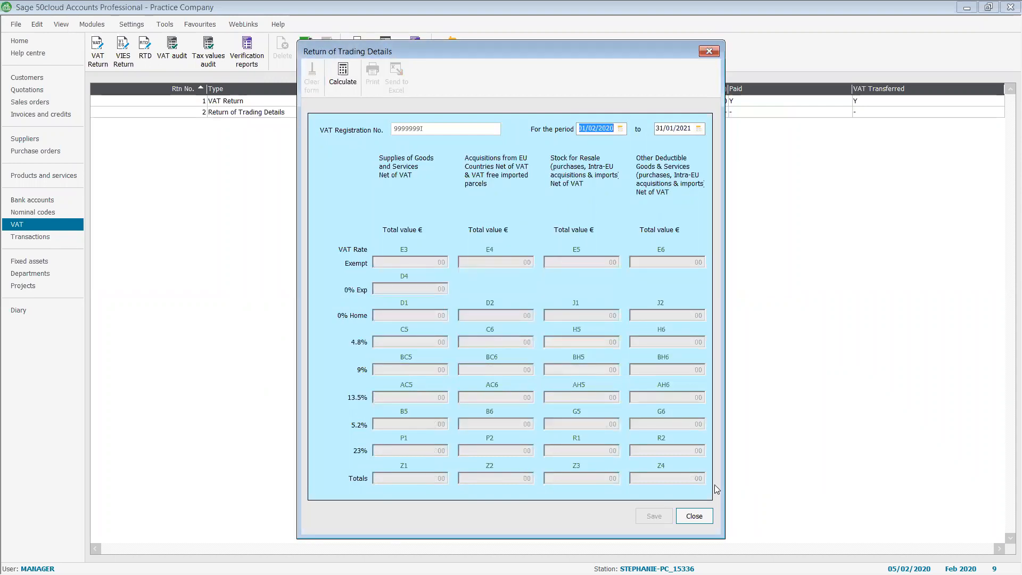
left_click(694, 515)
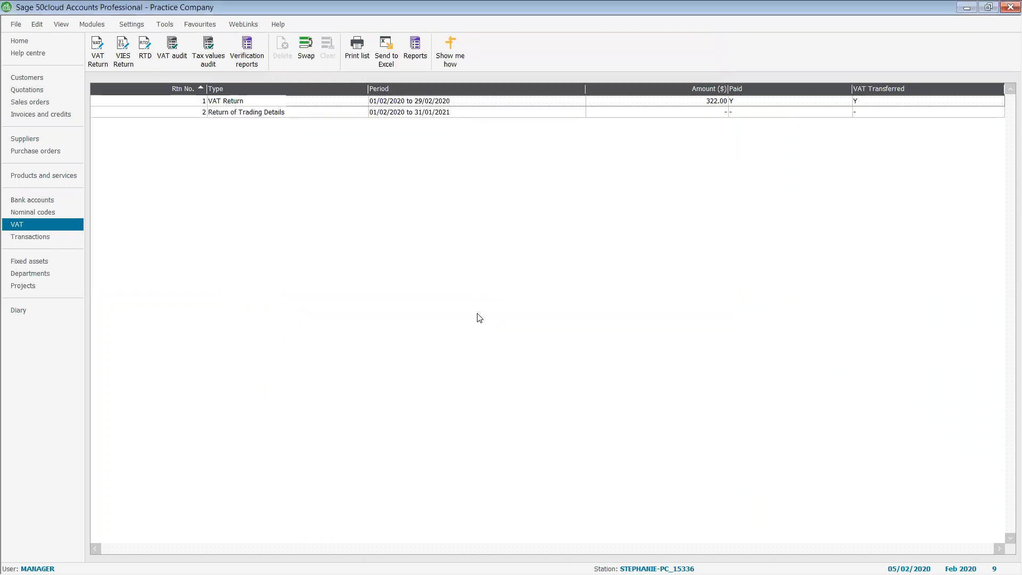
Reopen the saved Return of Trading Details for 01/02/2020 to 31/01/2021, preview its printed return and close it.
left_click(261, 114)
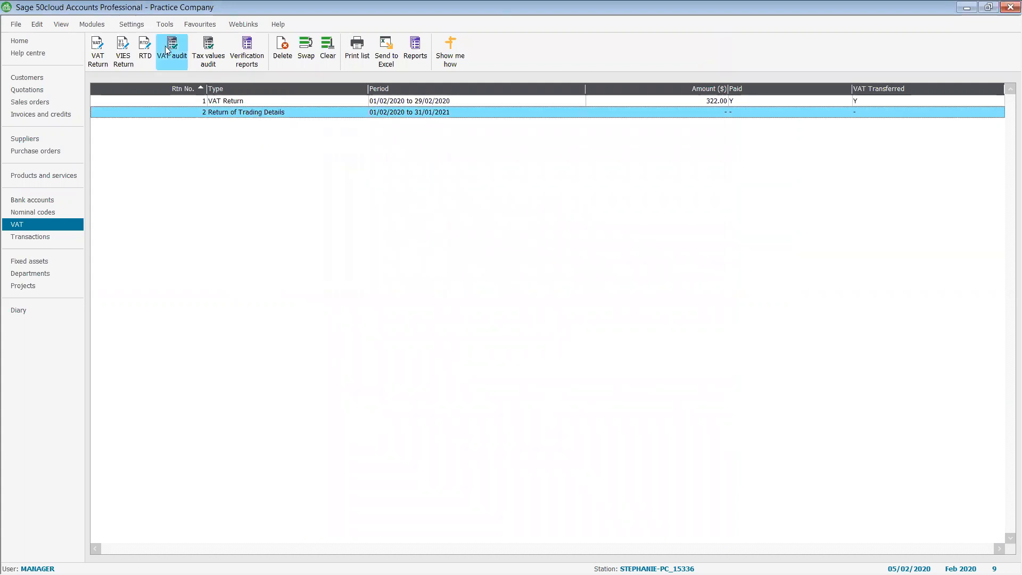
left_click(146, 52)
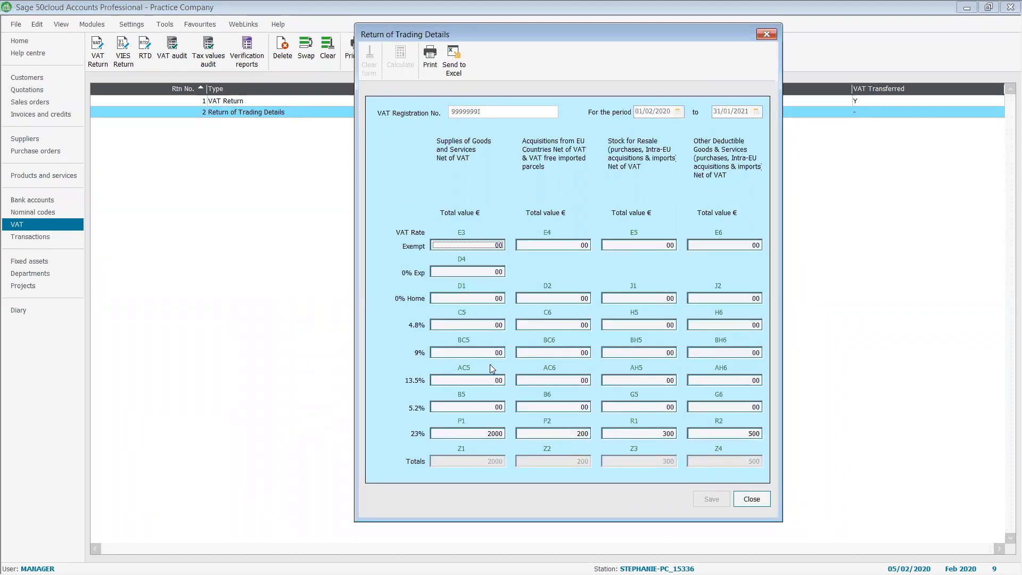
left_click(485, 432)
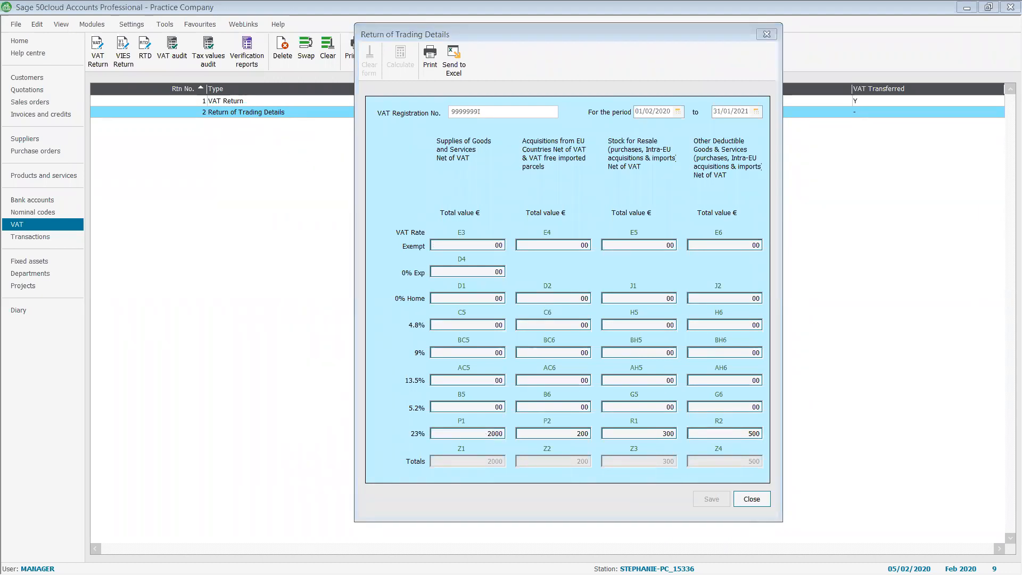
left_click(351, 415)
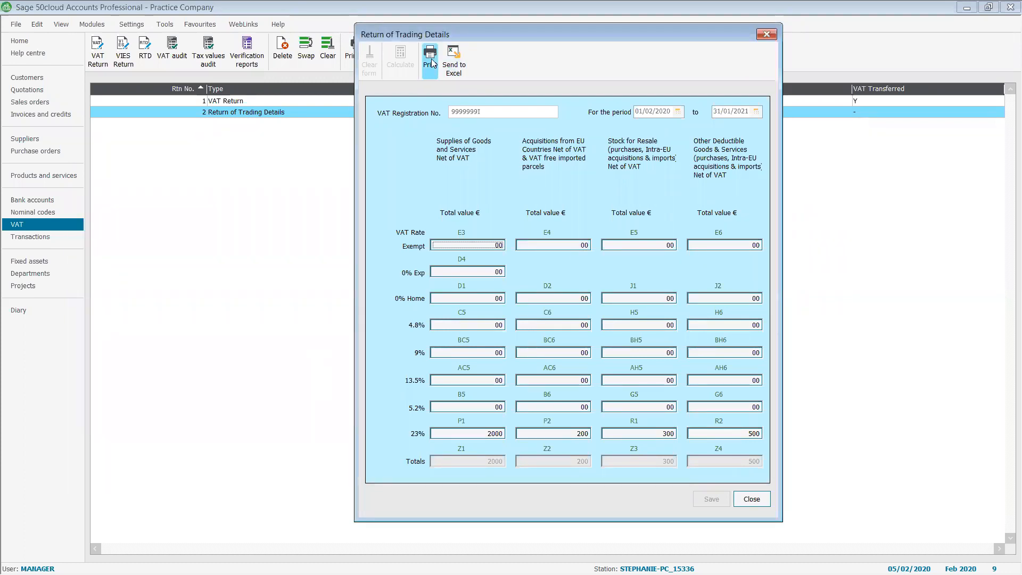
left_click(430, 59)
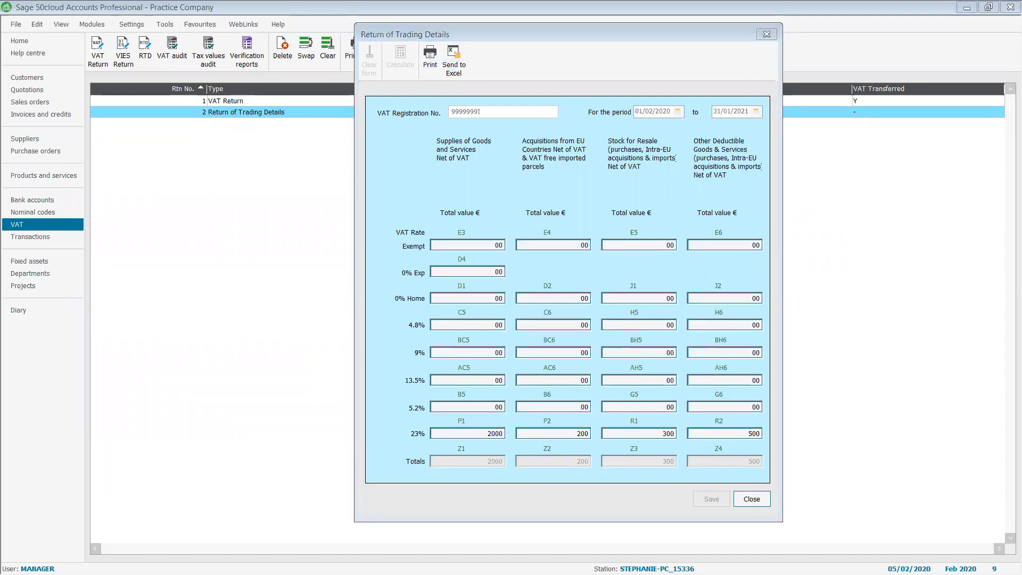
left_click(325, 319)
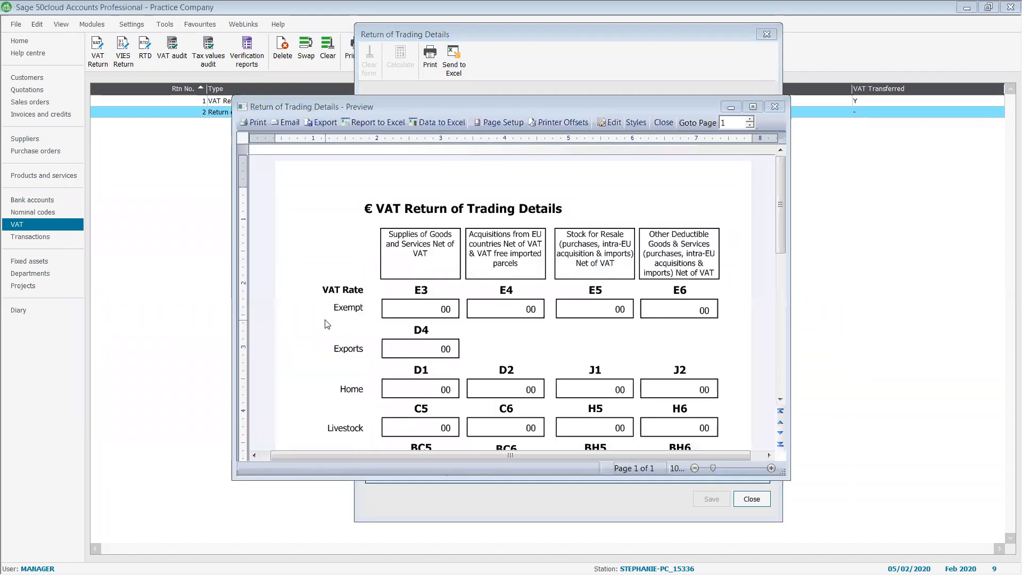
left_click(776, 107)
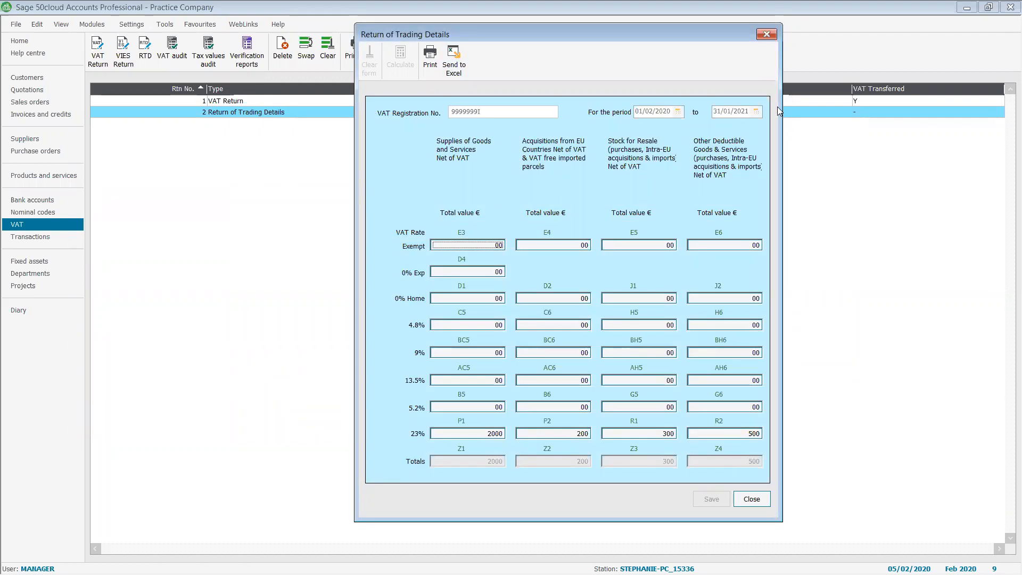
left_click(773, 38)
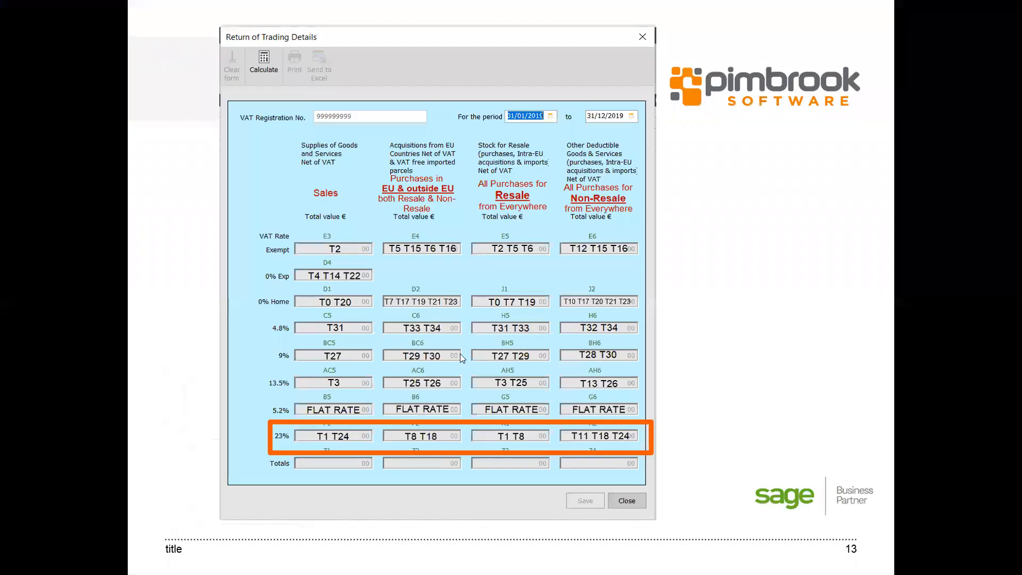
left_click(589, 434)
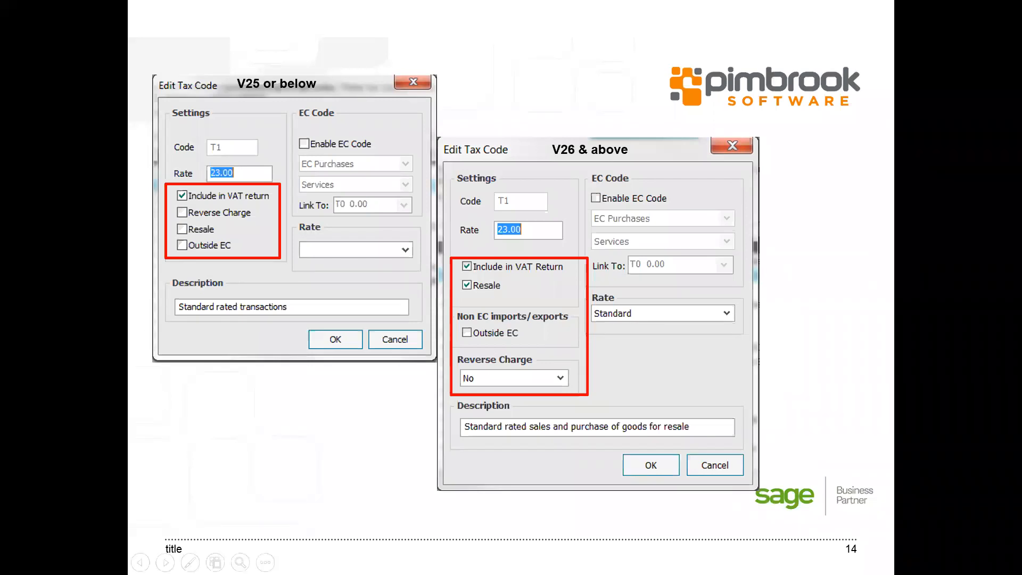
key("Right")
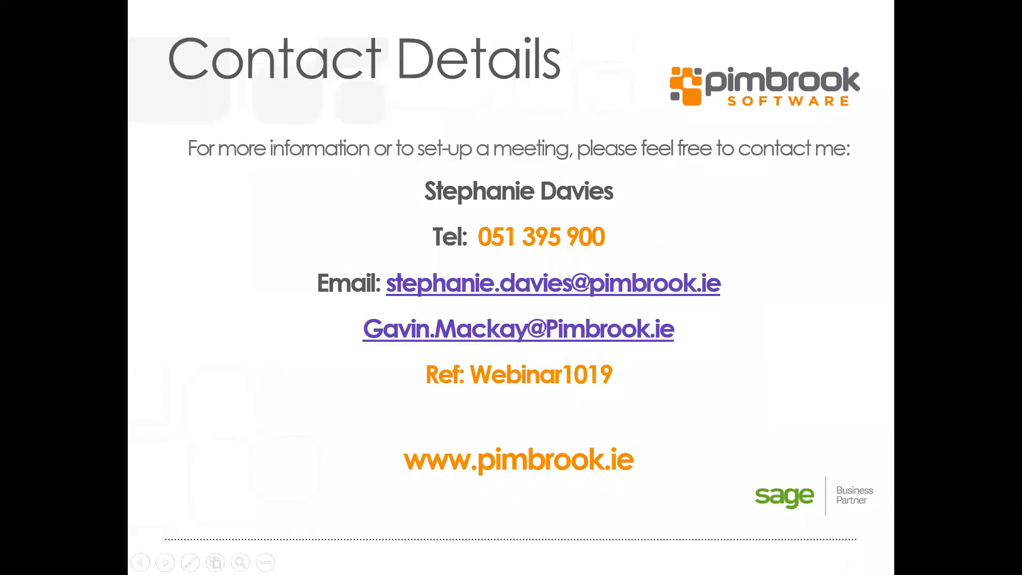